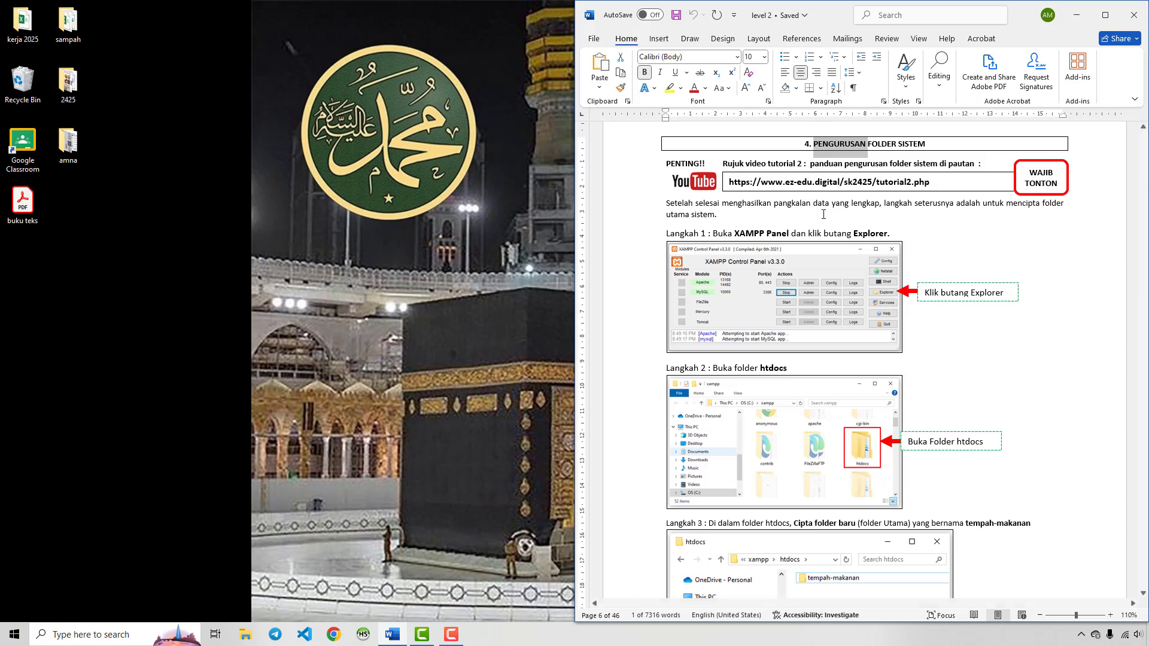
Step: Review the document's first two instructions on opening Explorer from the XAMPP Panel and opening the htdocs folder
{"action": "double_click", "coordinate": [742, 232]}
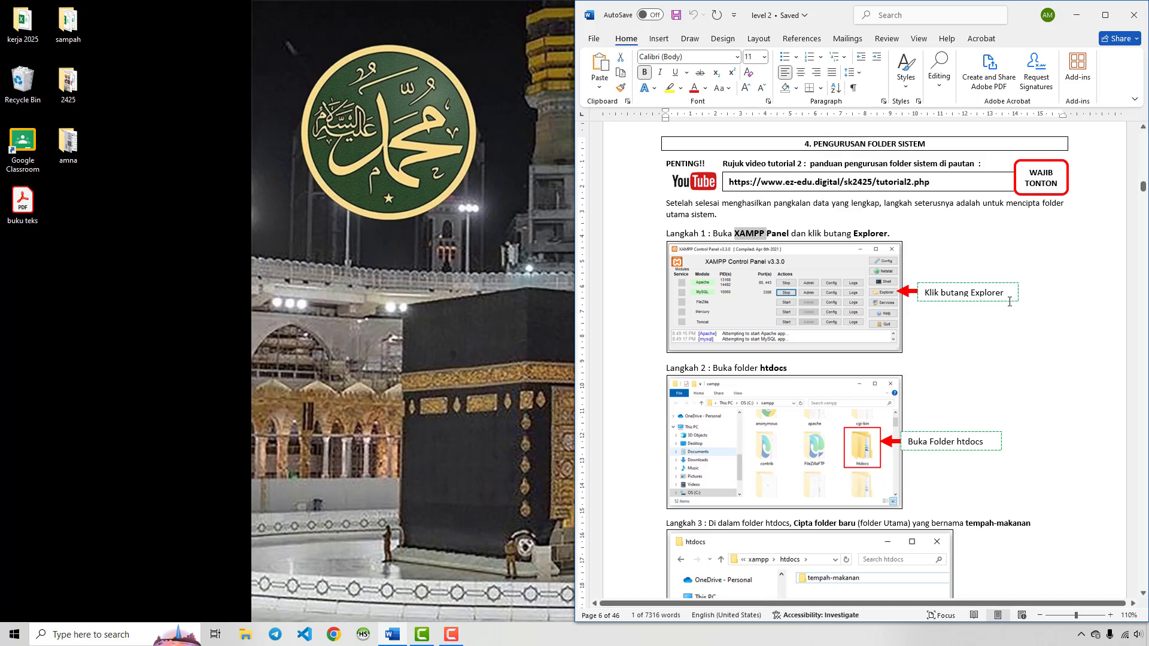
{"action": "left_click", "coordinate": [1010, 242]}
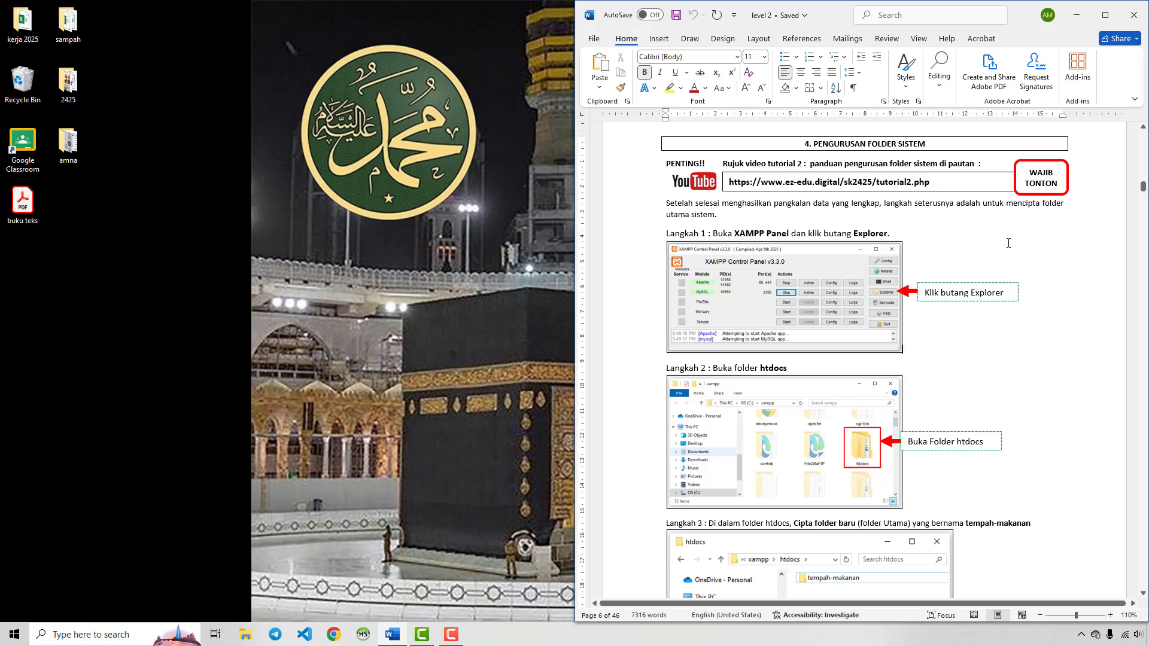
{"action": "double_click", "coordinate": [774, 368]}
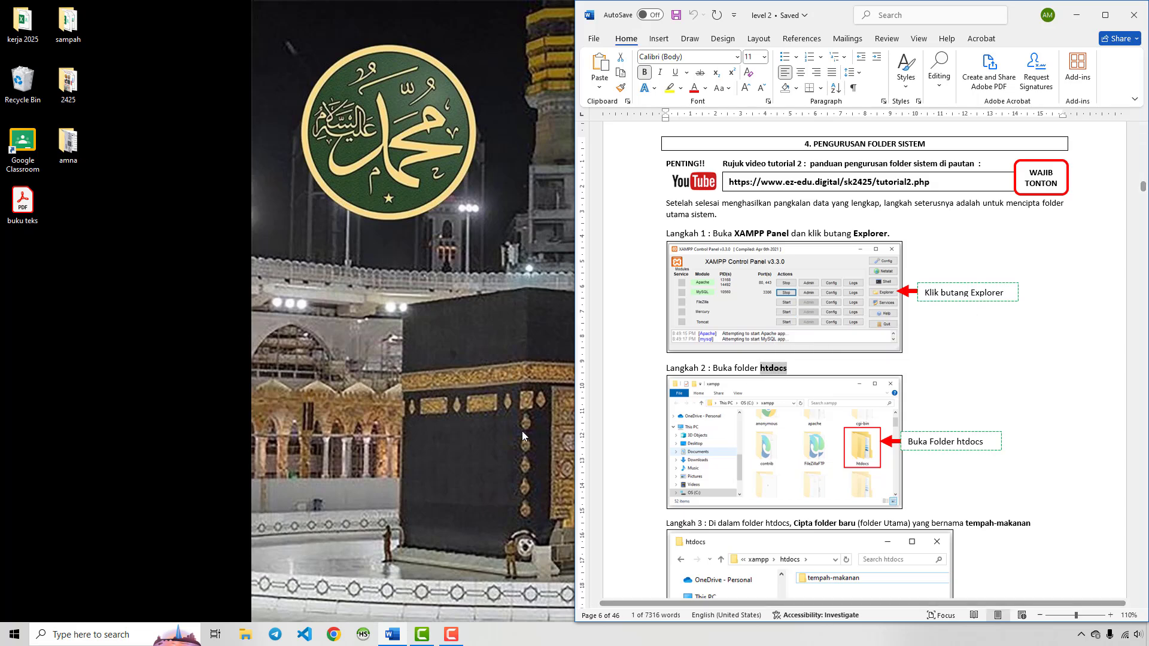
Step: Search for and launch the XAMPP Control Panel, and move its window to a free area beside the document
{"action": "left_click", "coordinate": [100, 636]}
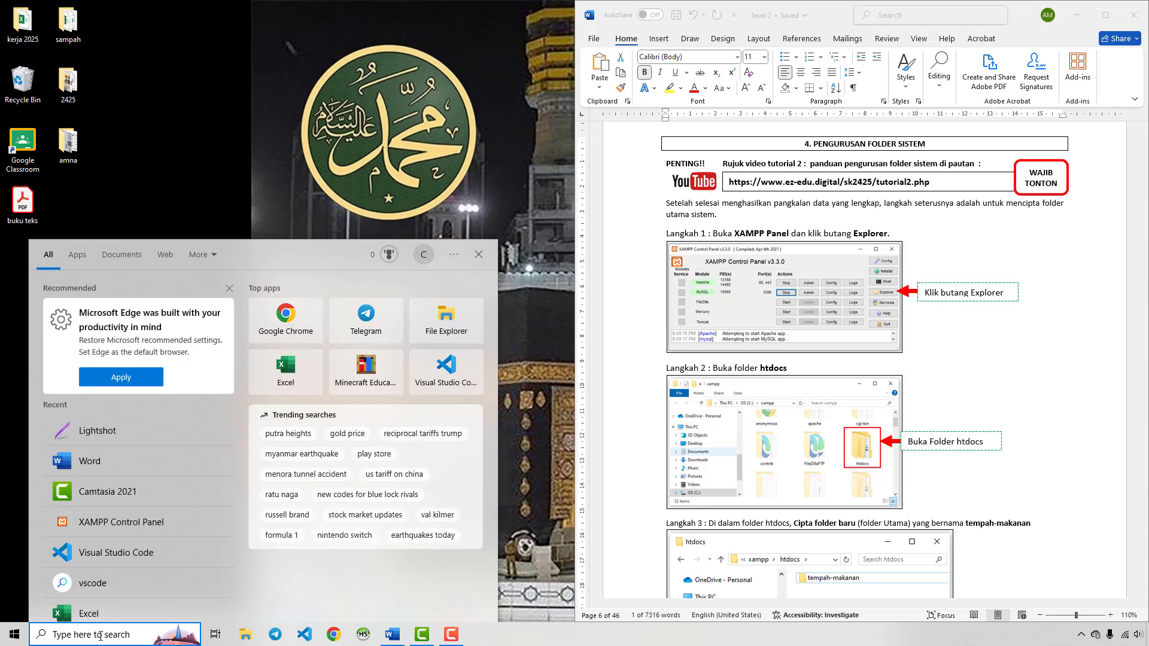
{"action": "type", "text": "xamp"}
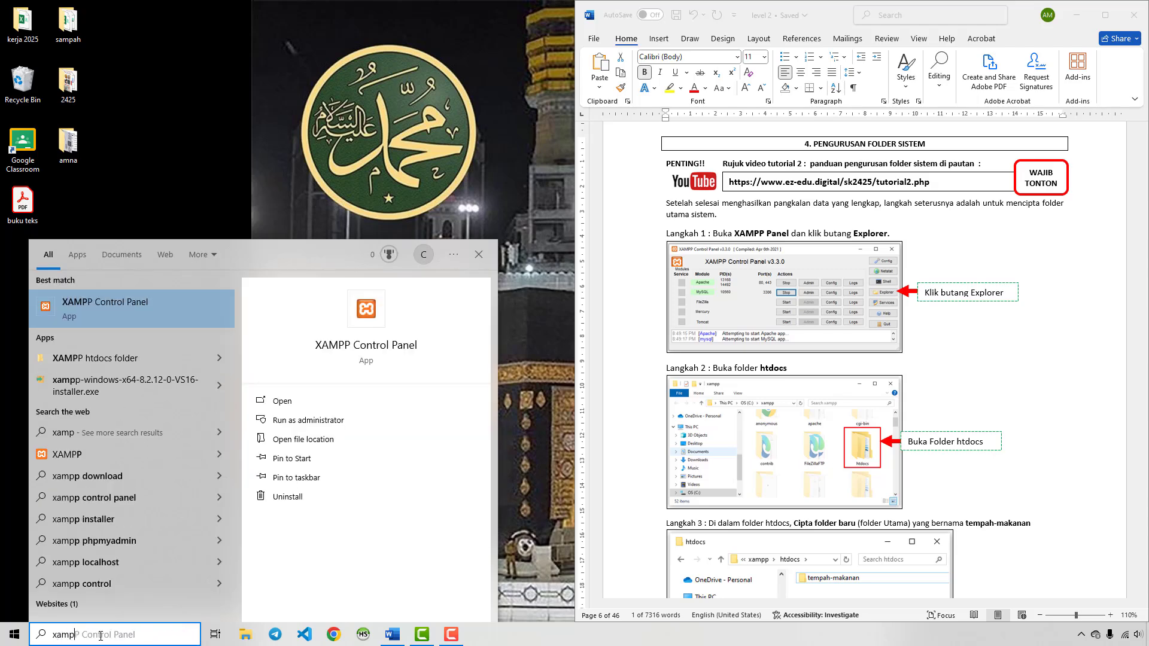
{"action": "left_click", "coordinate": [103, 298]}
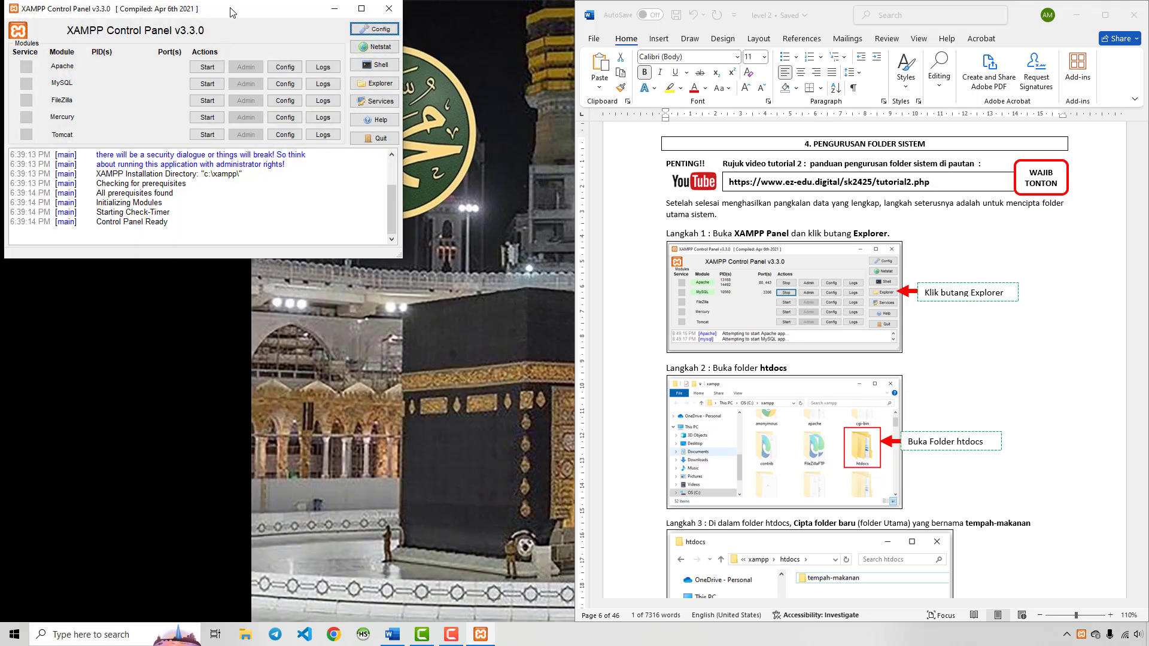
{"action": "left_click_drag", "start_coordinate": [227, 12], "coordinate": [299, 96]}
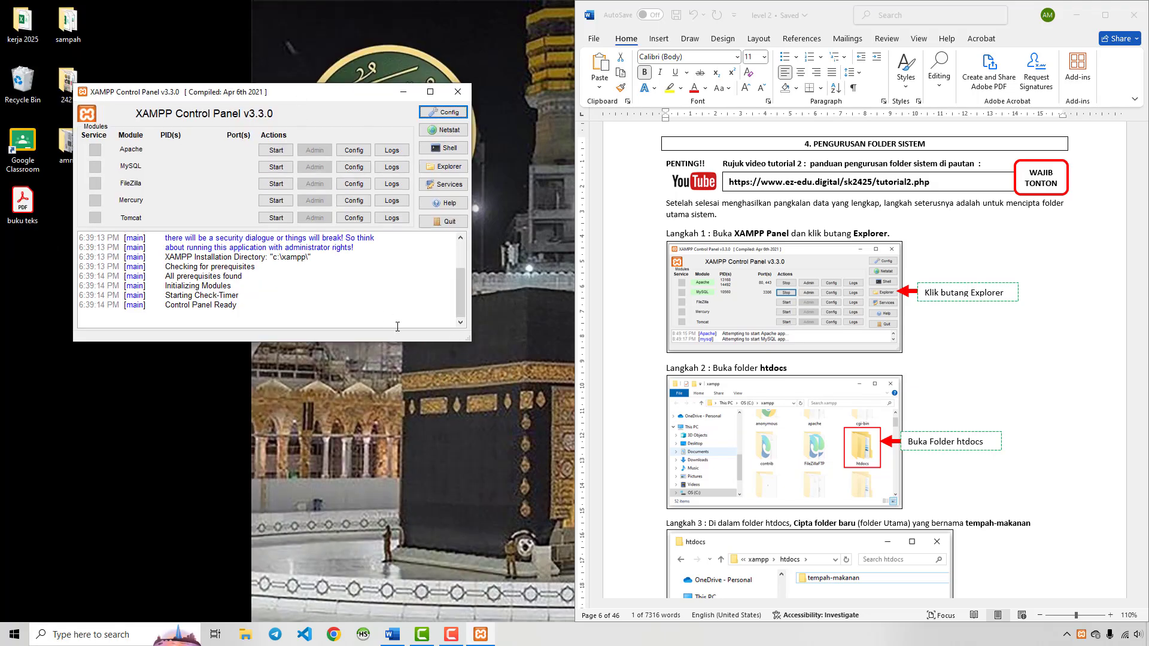
Step: Find the installation directory in the XAMPP log and browse to C:\xampp in a File Explorer window beside the document
{"action": "mouse_move", "coordinate": [466, 292]}
{"action": "left_mouse_down"}
{"action": "mouse_move", "coordinate": [470, 245]}
{"action": "mouse_move", "coordinate": [460, 282]}
{"action": "left_mouse_up"}
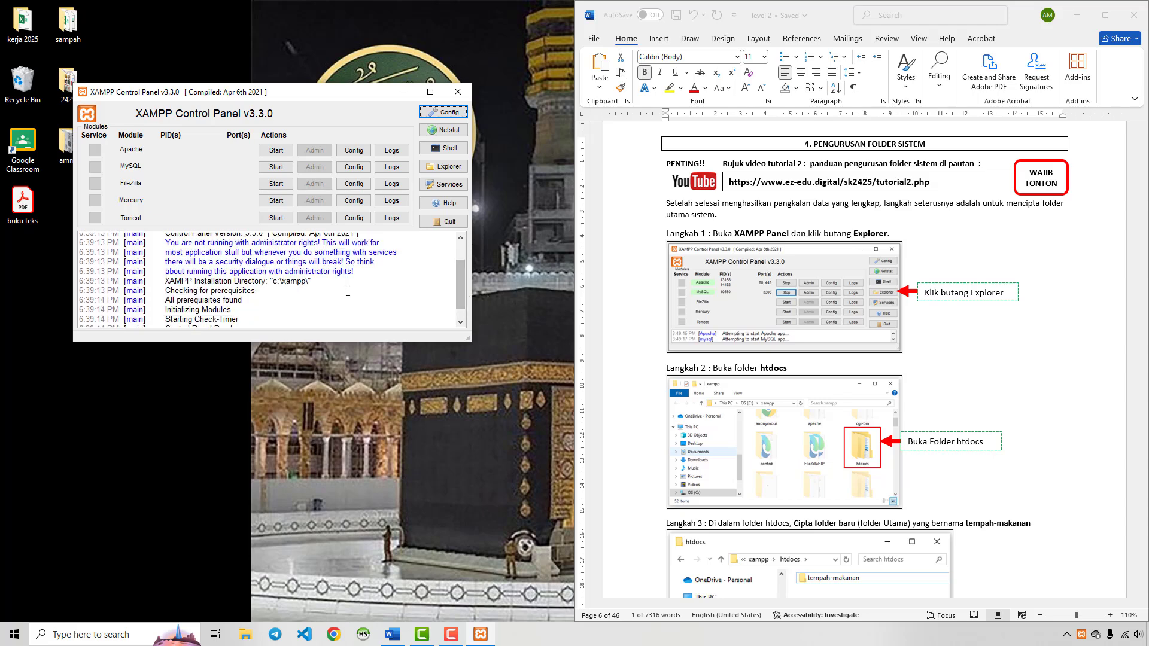
{"action": "left_click_drag", "start_coordinate": [268, 283], "coordinate": [314, 282]}
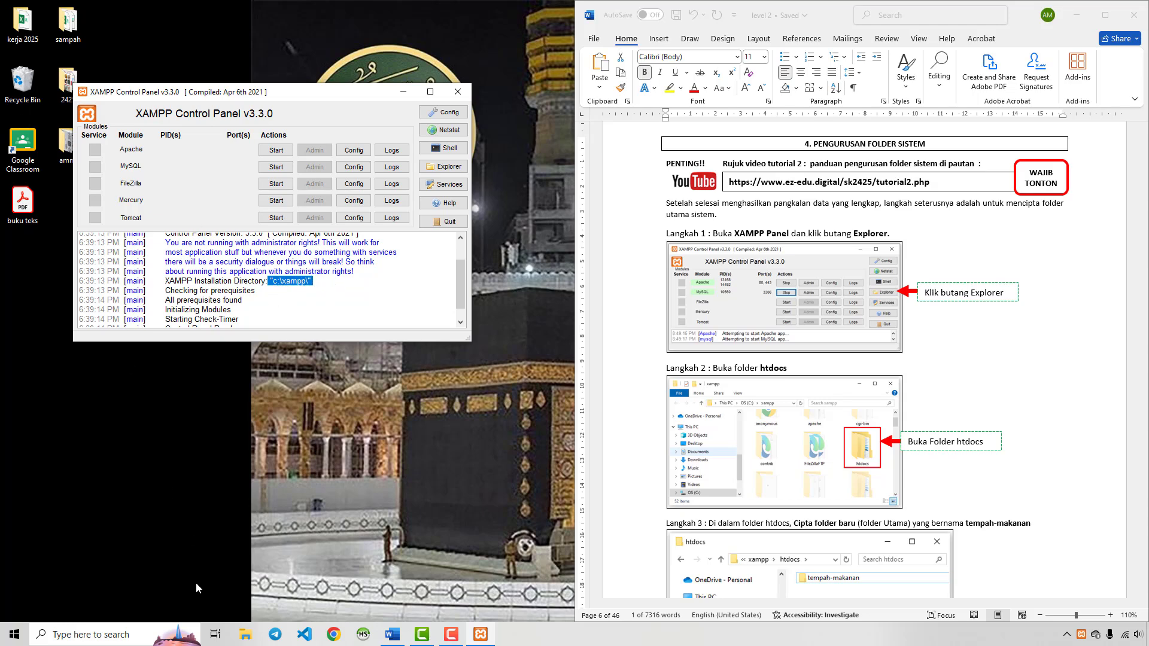
{"action": "left_click", "coordinate": [246, 634]}
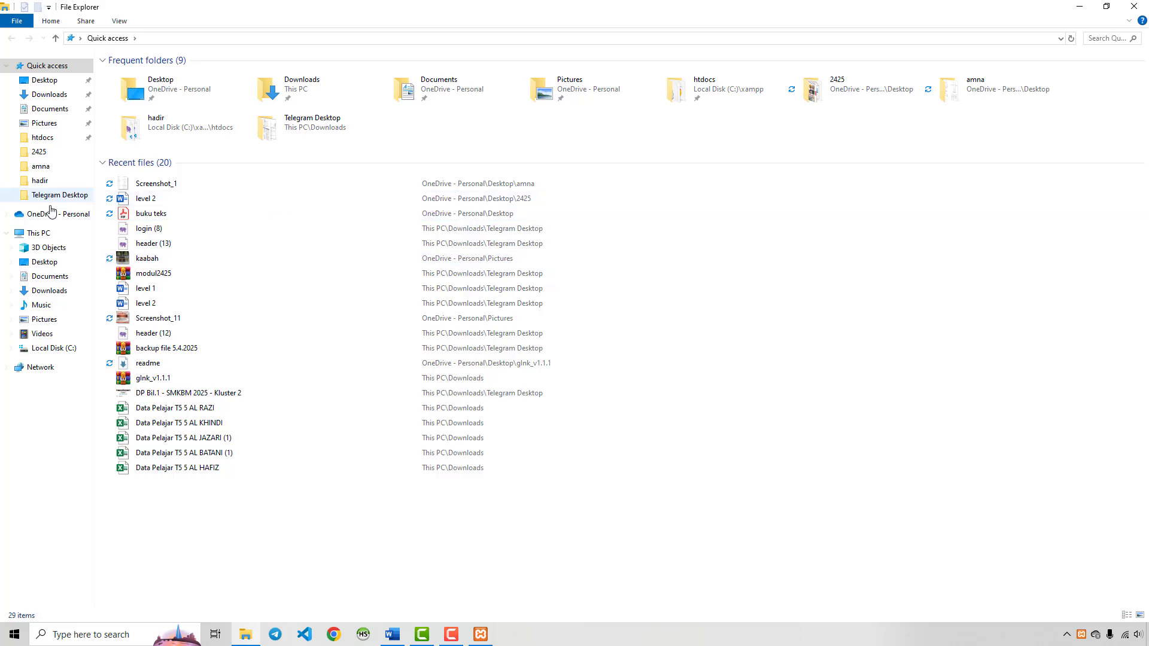
{"action": "left_click", "coordinate": [70, 352]}
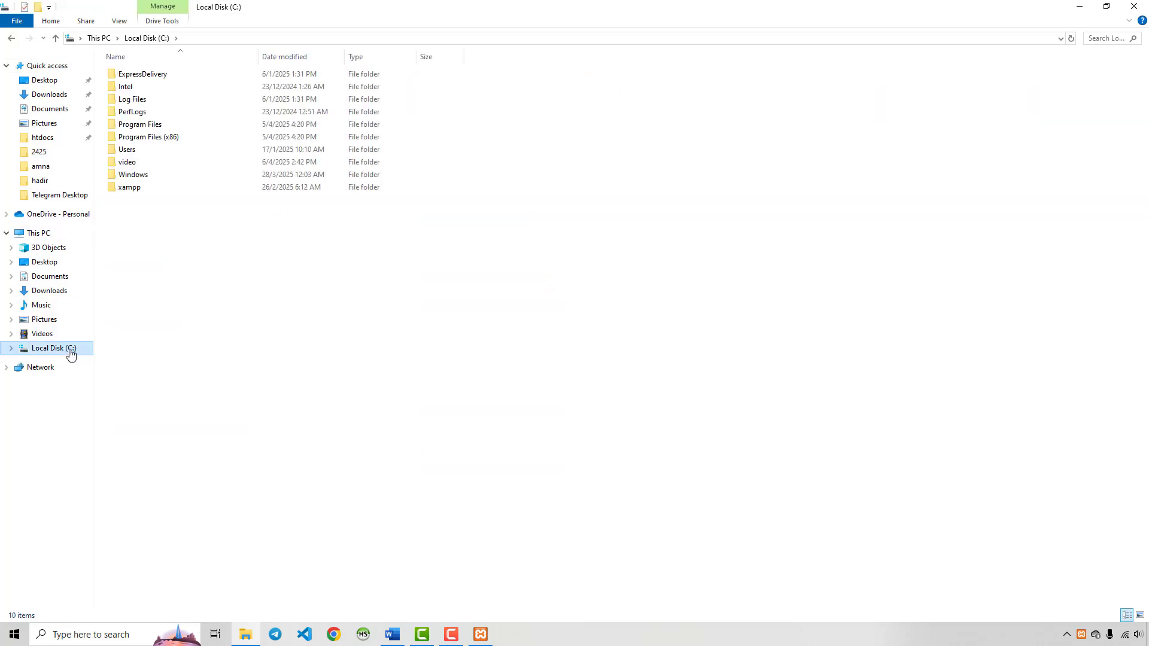
{"action": "double_click", "coordinate": [126, 189]}
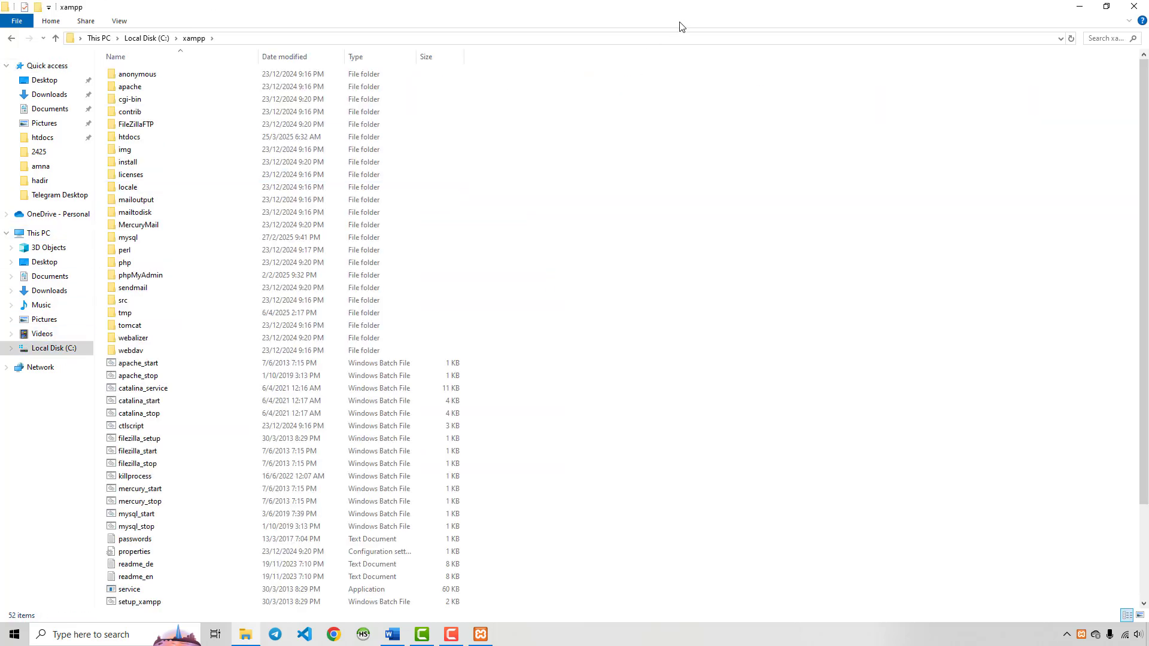
{"action": "left_click_drag", "start_coordinate": [686, 11], "coordinate": [335, 296]}
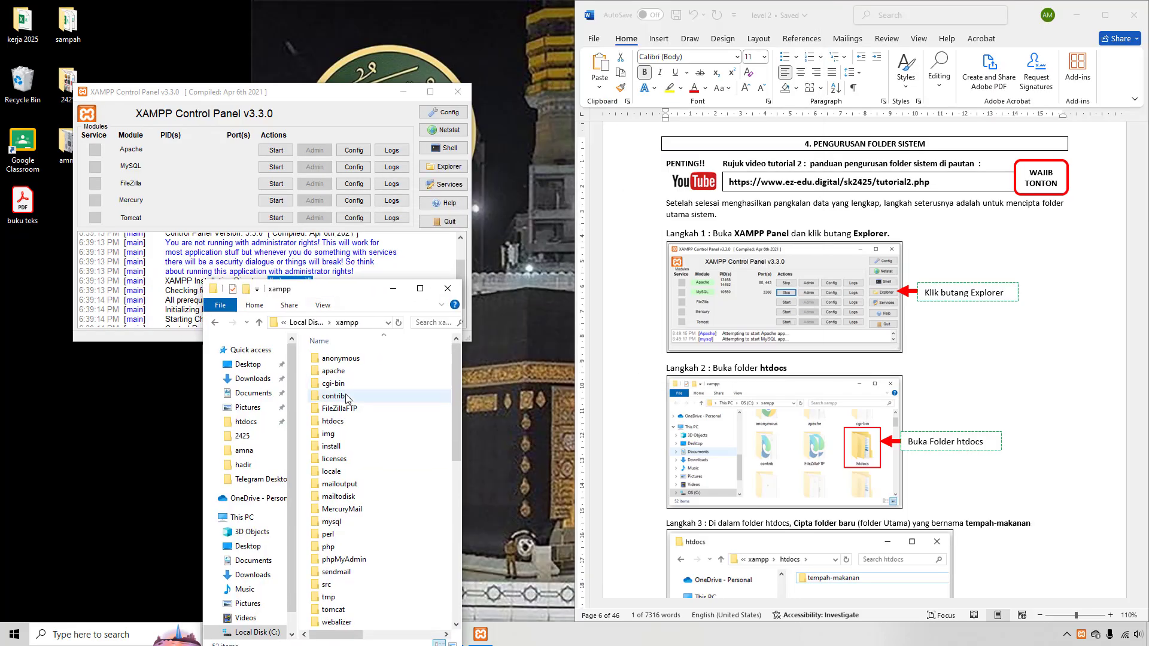
Step: Compare the htdocs folder's location with the installation directory in the XAMPP log, and close the File Explorer window
{"action": "left_click", "coordinate": [337, 423]}
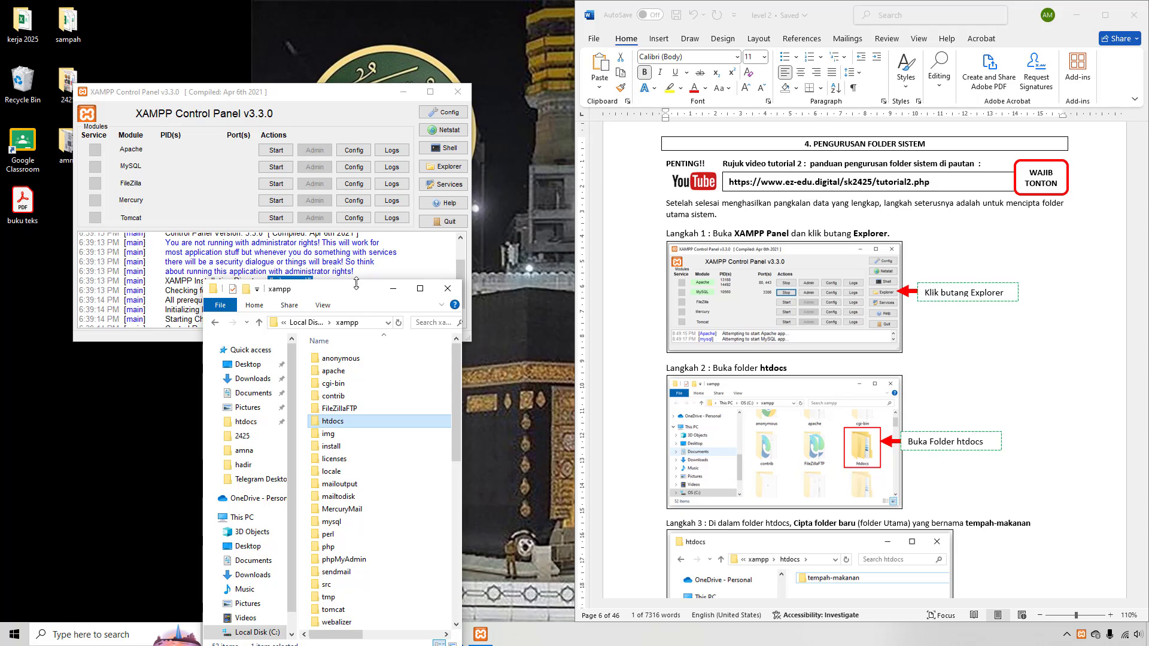
{"action": "left_click_drag", "start_coordinate": [357, 286], "coordinate": [324, 376]}
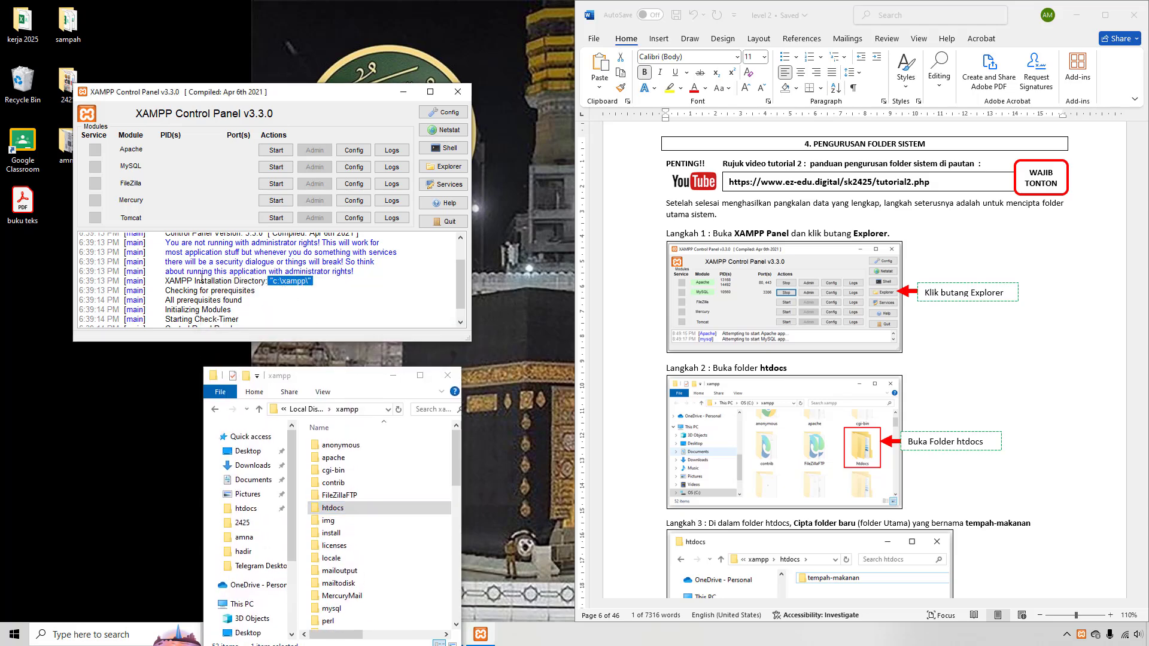
{"action": "left_click_drag", "start_coordinate": [181, 273], "coordinate": [288, 289]}
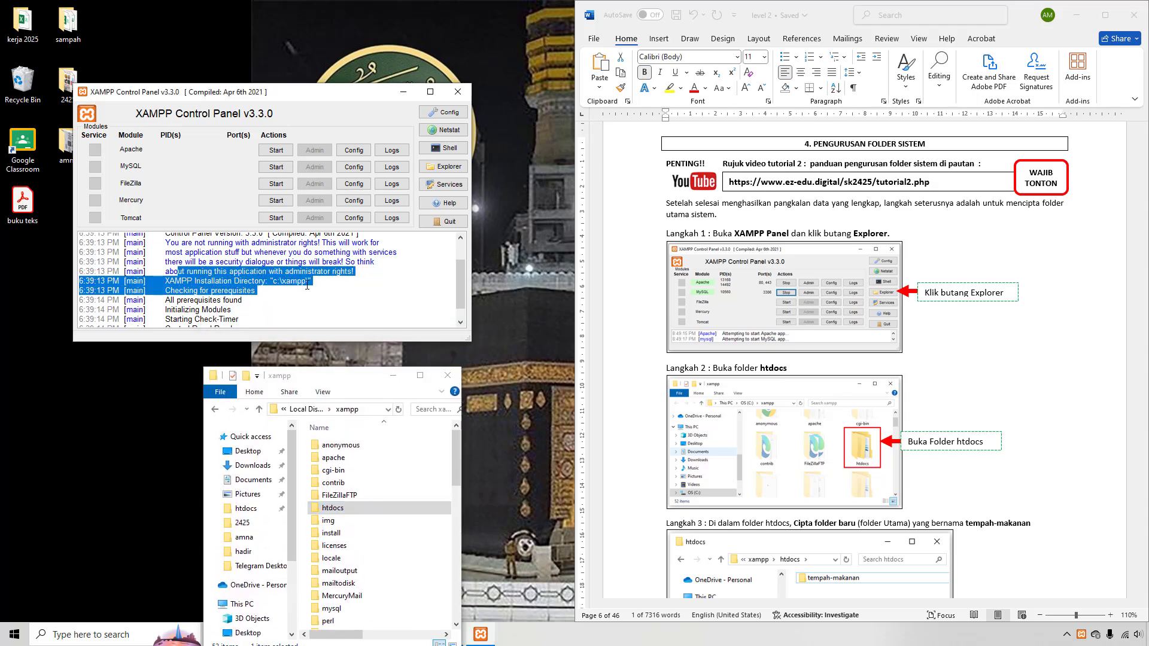
{"action": "left_click", "coordinate": [312, 283]}
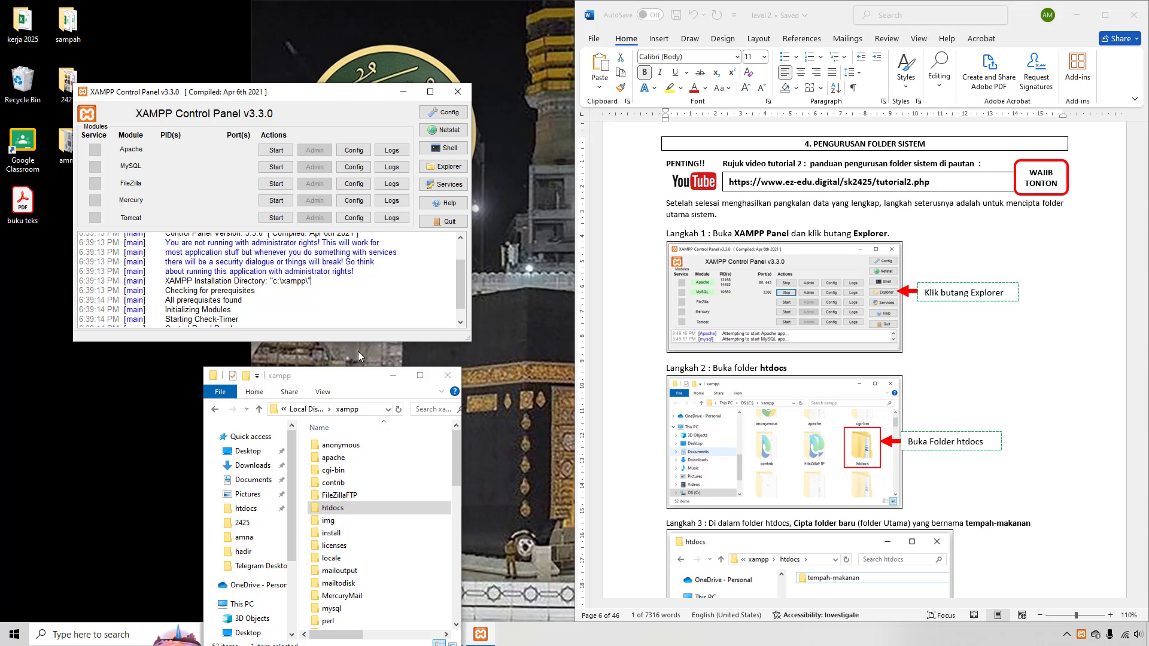
{"action": "left_click", "coordinate": [328, 511]}
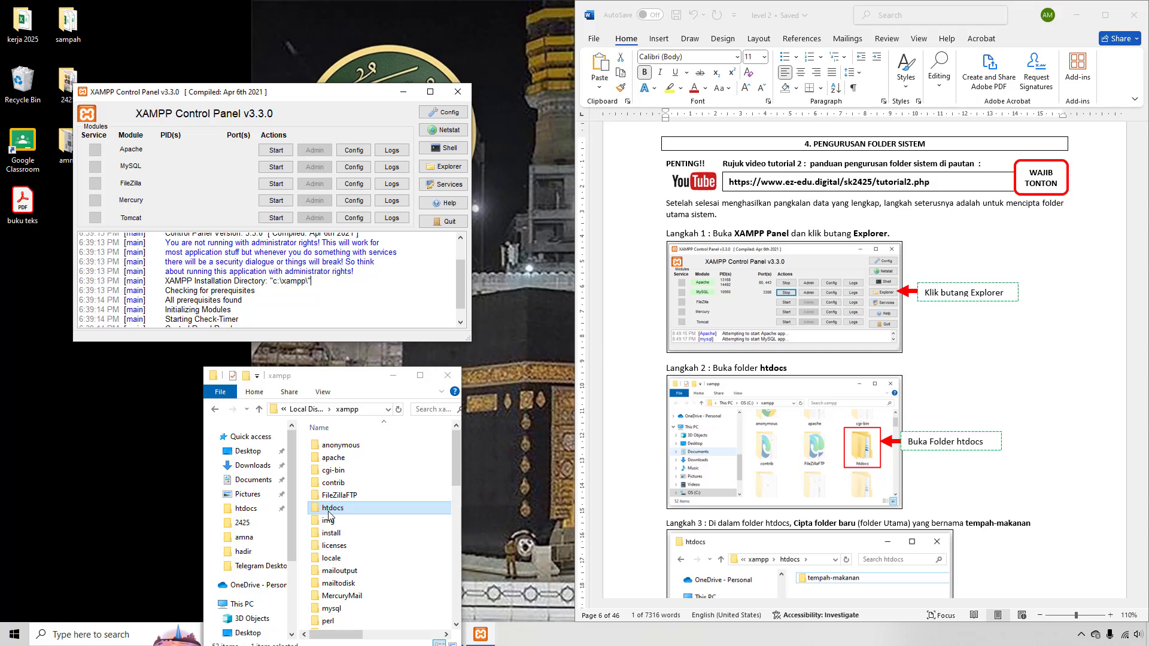
{"action": "left_click", "coordinate": [451, 379]}
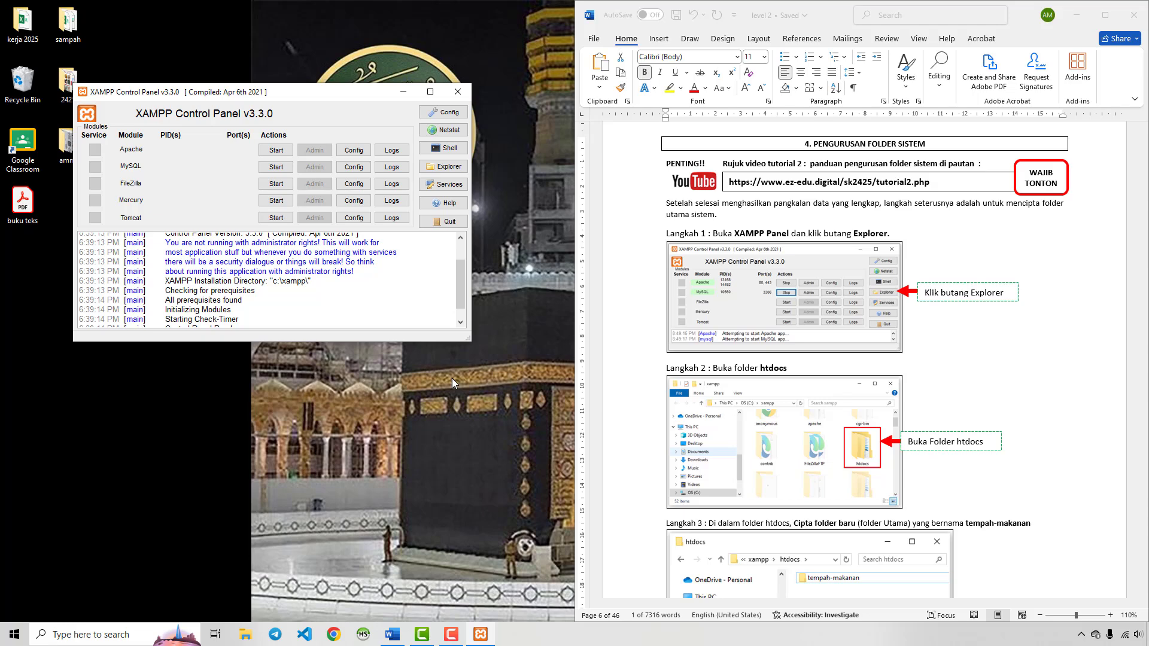
Step: Open the xampp folder from the XAMPP Control Panel, enlarge the folder window, and open htdocs
{"action": "left_click", "coordinate": [448, 167]}
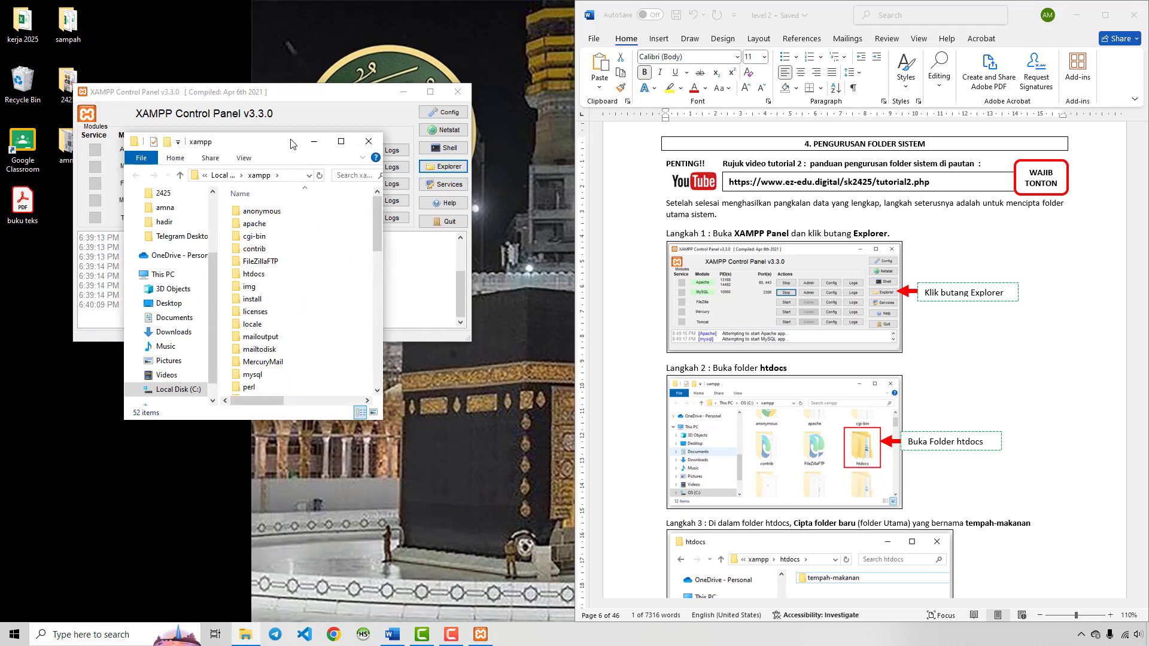
{"action": "left_click_drag", "start_coordinate": [382, 404], "coordinate": [522, 504]}
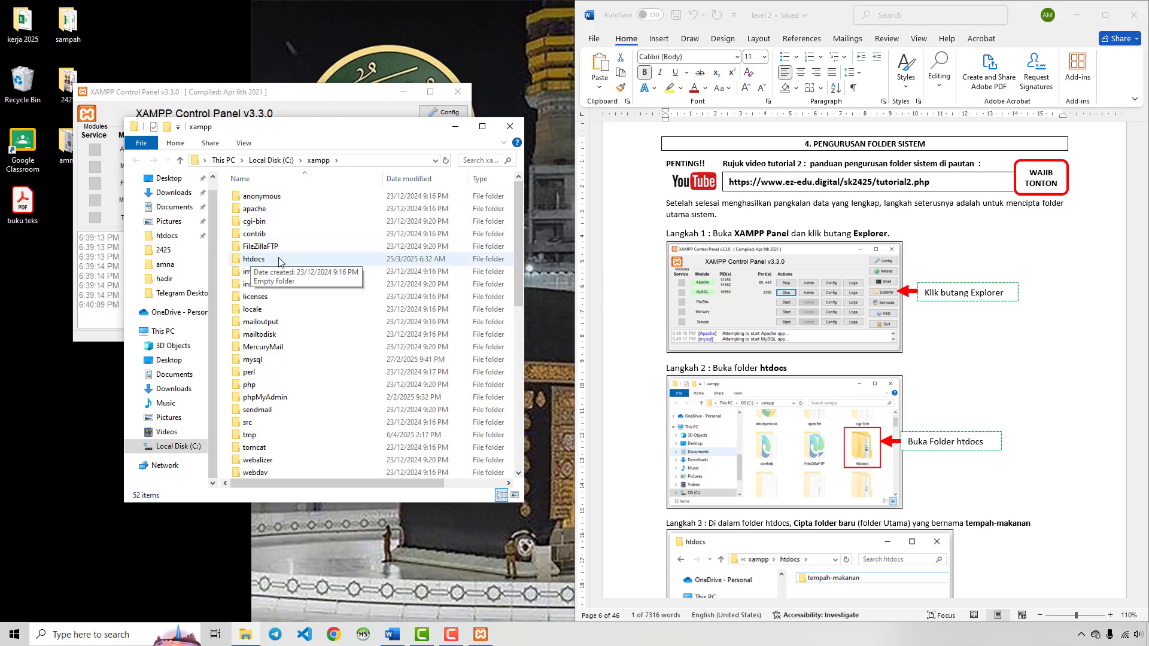
{"action": "double_click", "coordinate": [265, 263]}
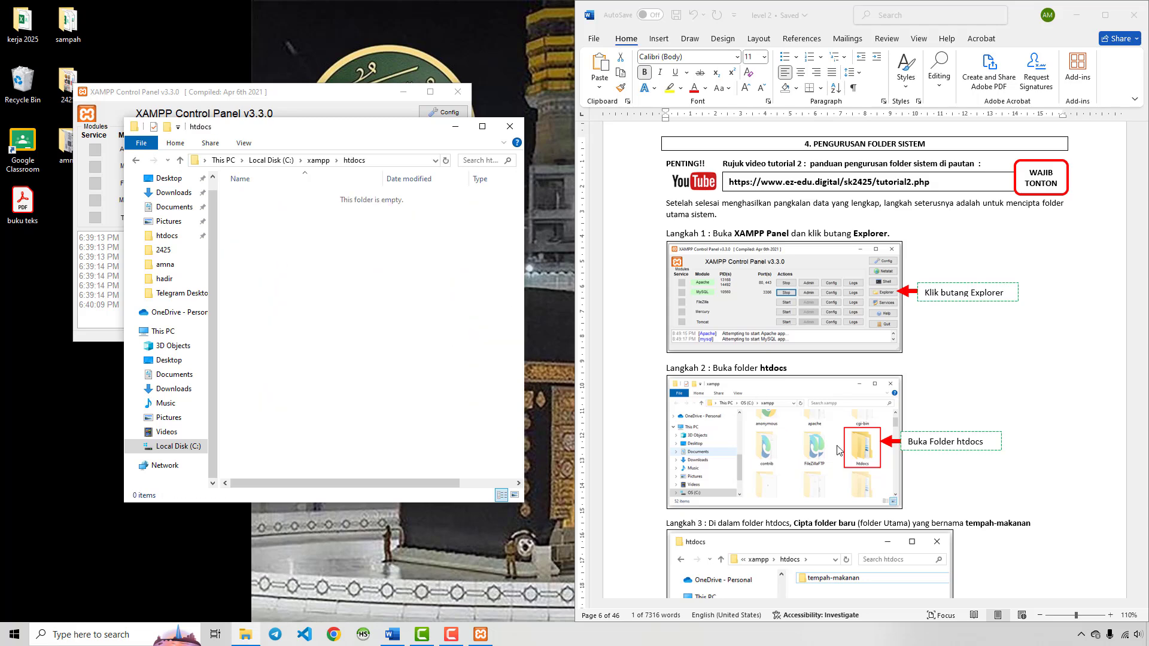
Step: Create a folder named tempah-makanan inside htdocs, following step 3 of the document
{"action": "scroll", "coordinate": [875, 462], "scroll_direction": "down", "scroll_amount": 2}
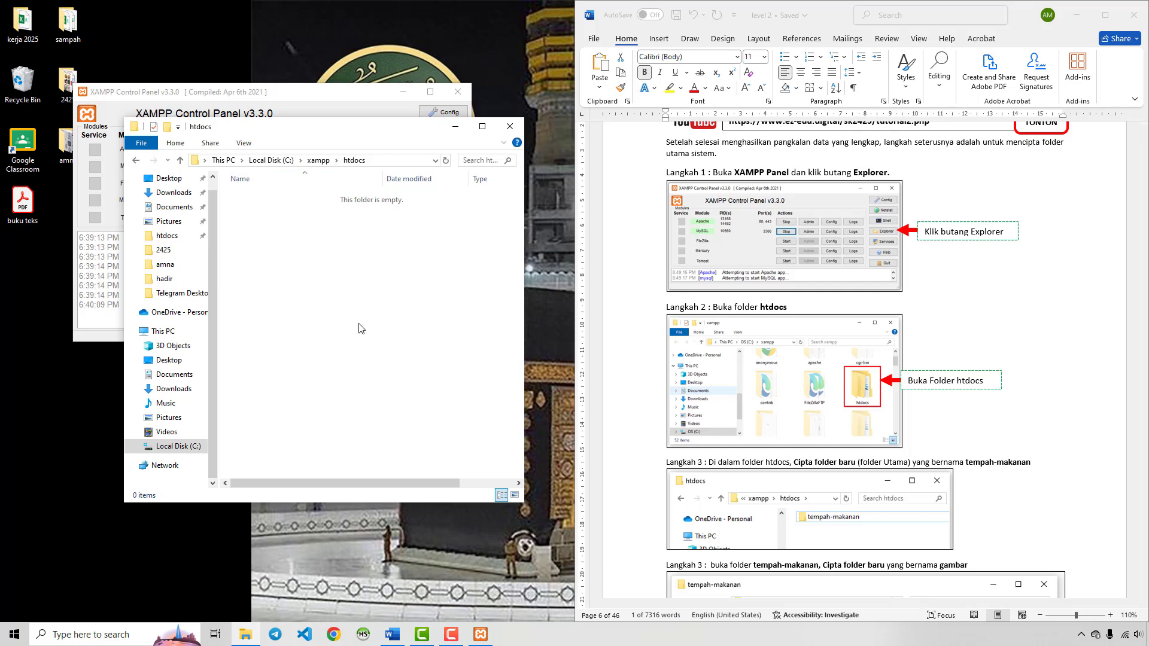
{"action": "right_click", "coordinate": [275, 263]}
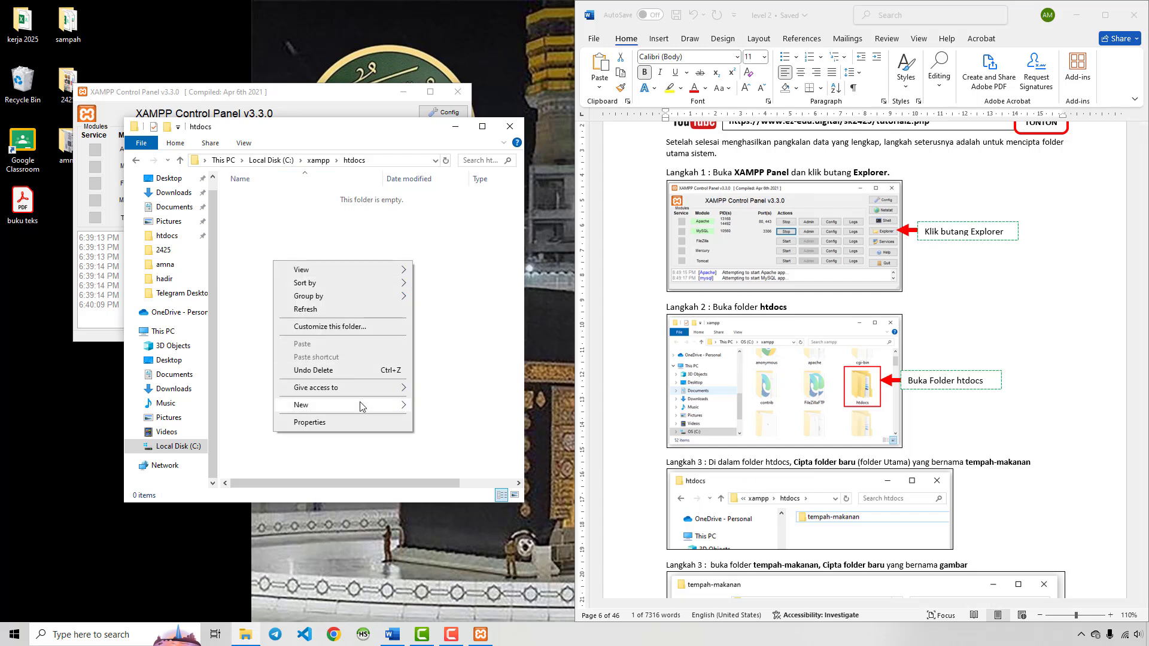
{"action": "mouse_move", "coordinate": [305, 404]}
{"action": "left_click", "coordinate": [447, 409]}
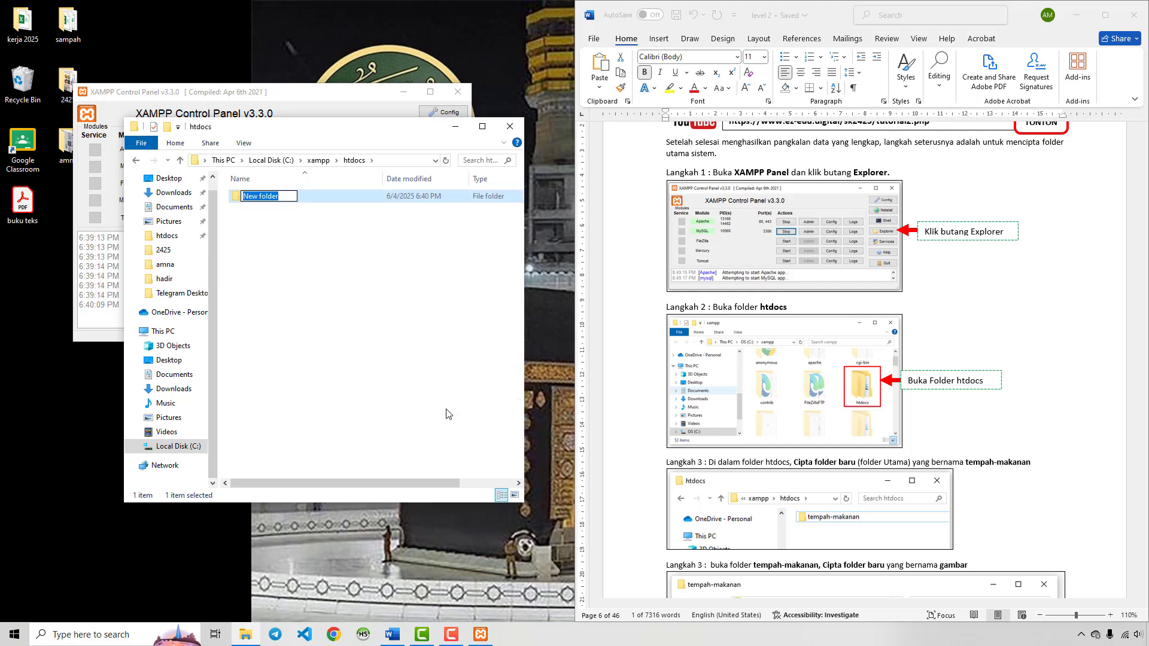
{"action": "type", "text": "tempah-makanan"}
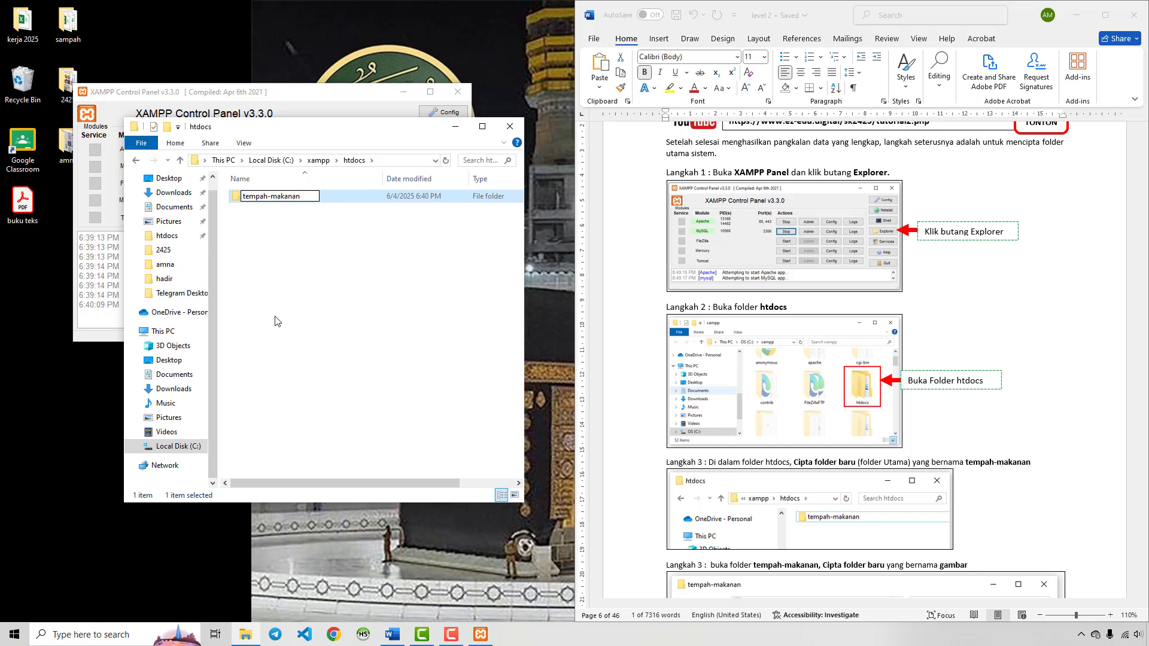
{"action": "left_click", "coordinate": [276, 322]}
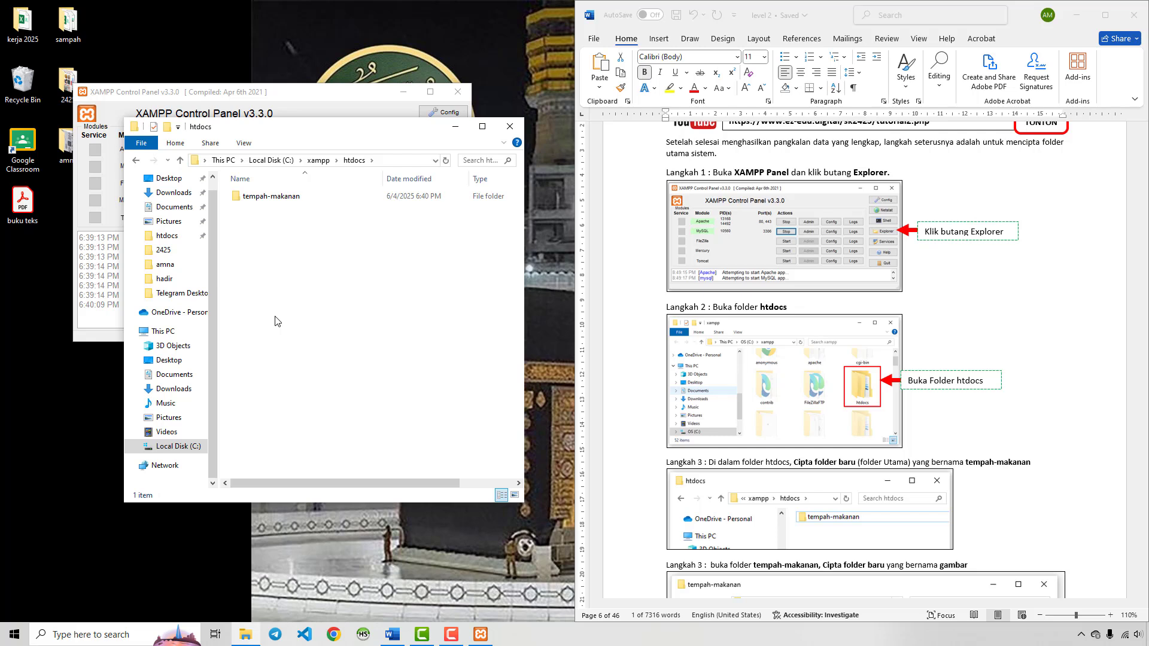
Step: Create a second folder in htdocs, named with a person's first name
{"action": "right_click", "coordinate": [275, 321]}
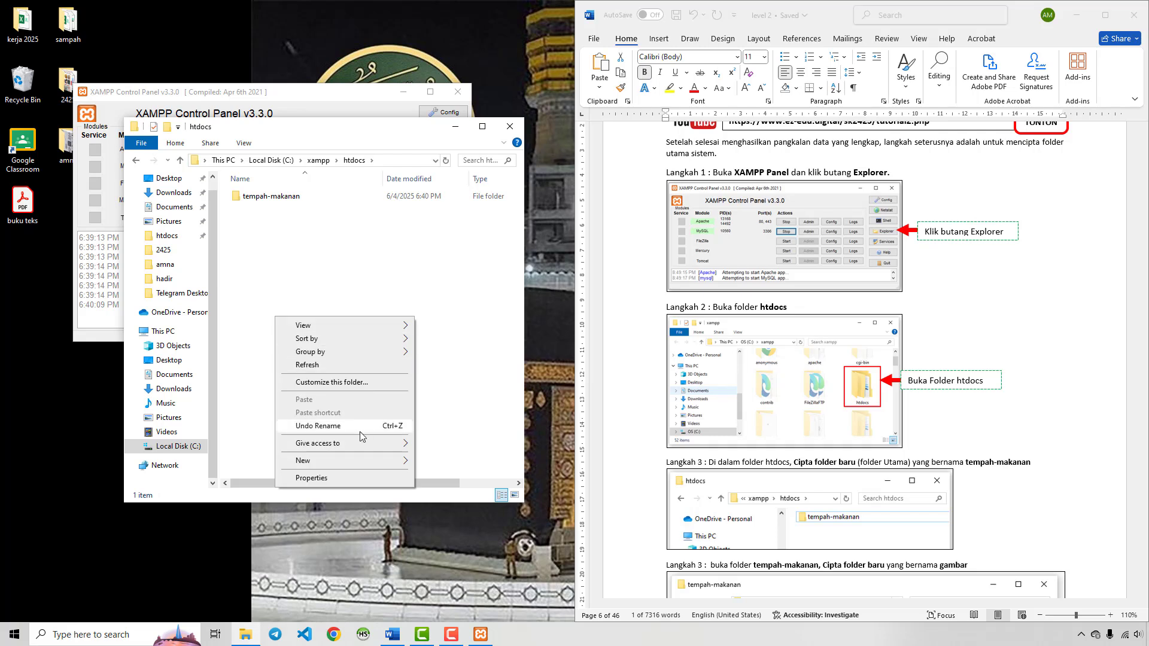
{"action": "mouse_move", "coordinate": [380, 462]}
{"action": "left_click", "coordinate": [440, 462]}
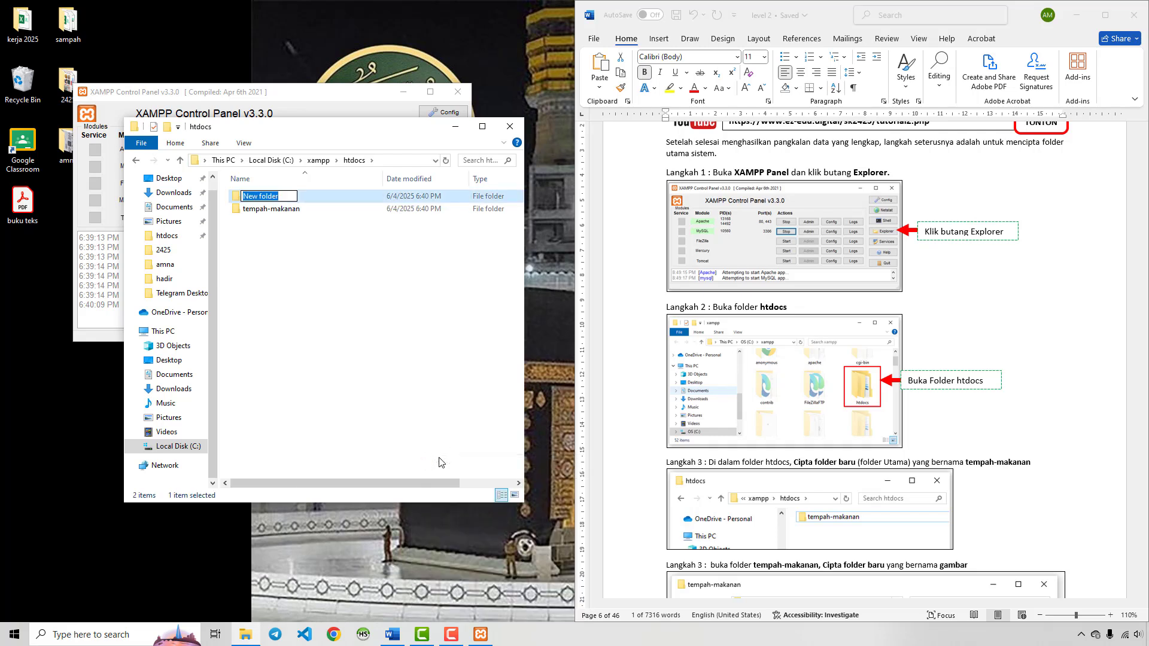
{"action": "type", "text": "amir"}
{"action": "left_click", "coordinate": [436, 374]}
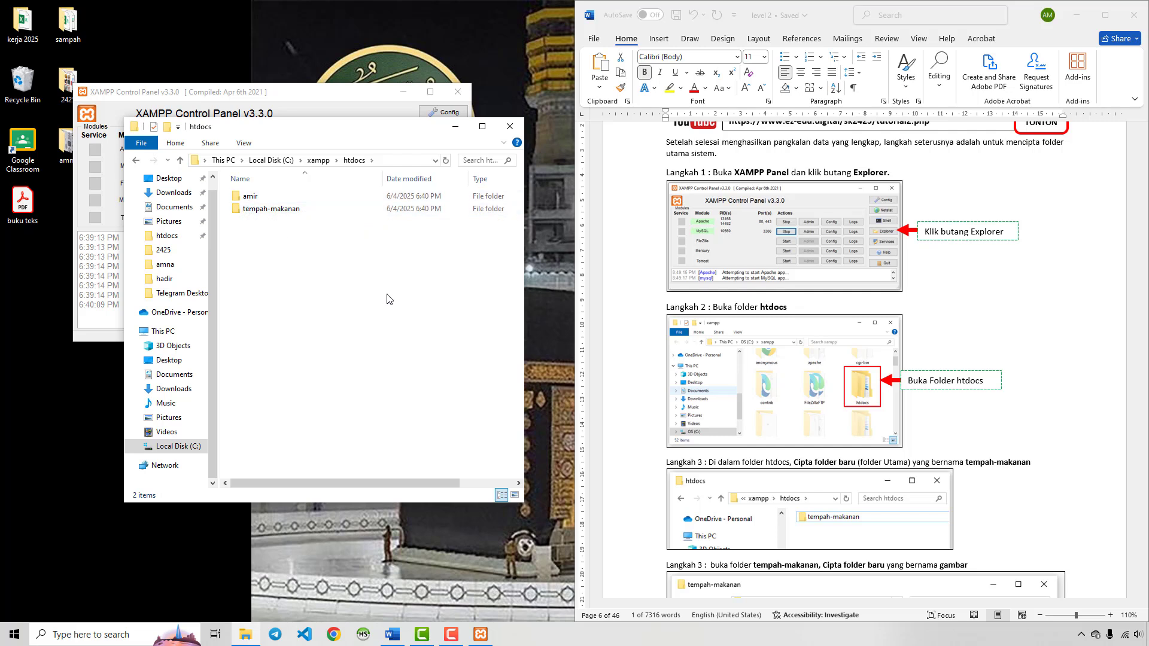
Step: Open the tempah-makanan folder and create a folder named gambar inside it, following the document
{"action": "left_click", "coordinate": [266, 216]}
{"action": "double_click", "coordinate": [266, 216]}
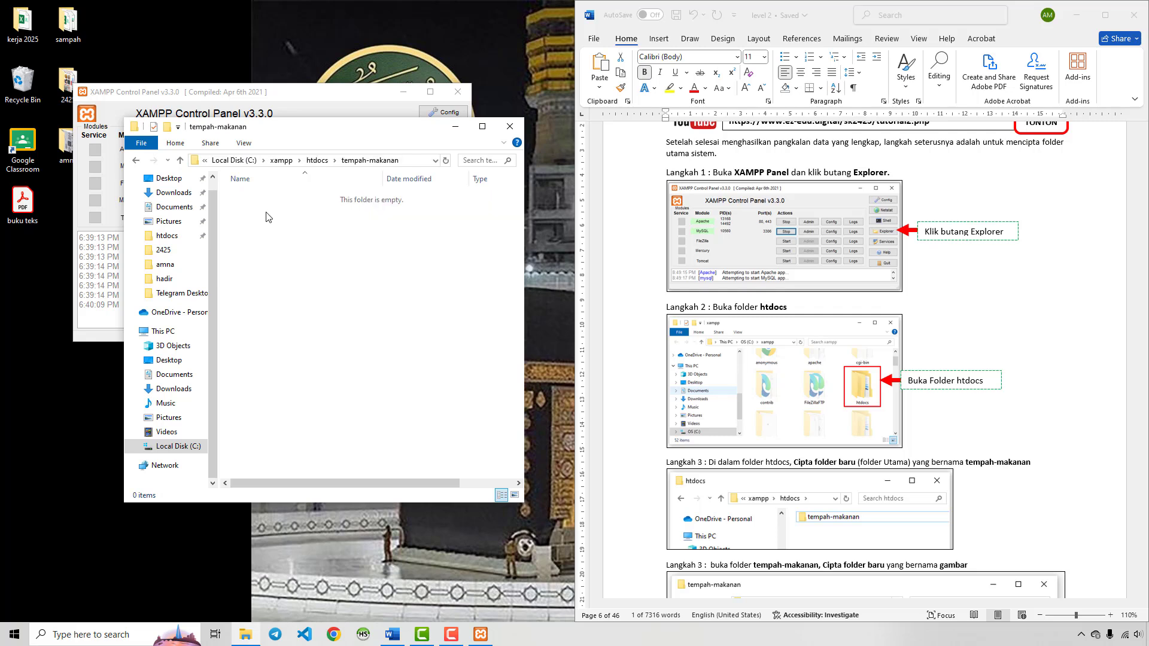
{"action": "scroll", "coordinate": [775, 462], "scroll_direction": "down", "scroll_amount": 3}
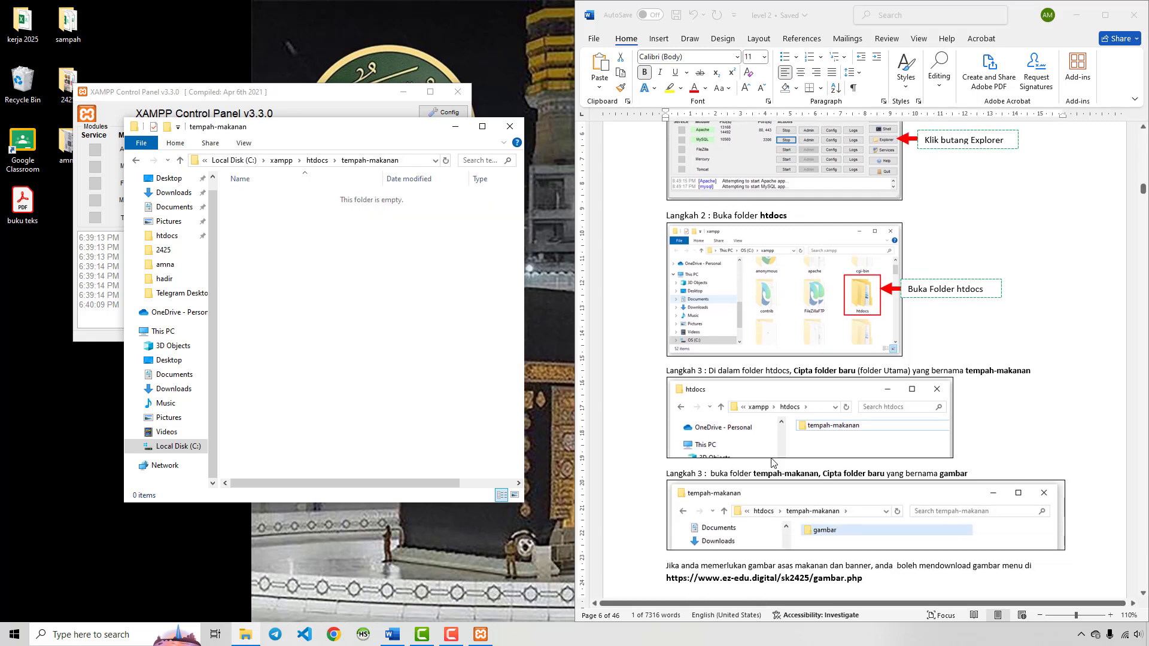
{"action": "scroll", "coordinate": [811, 417], "scroll_direction": "down", "scroll_amount": 1}
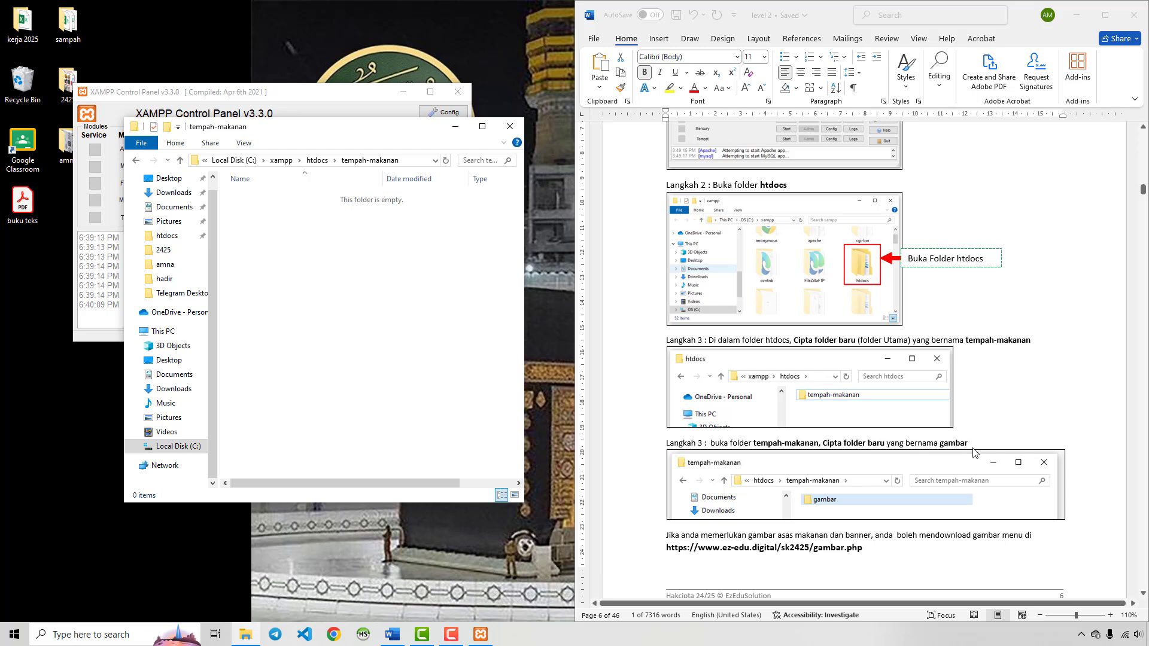
{"action": "right_click", "coordinate": [310, 279]}
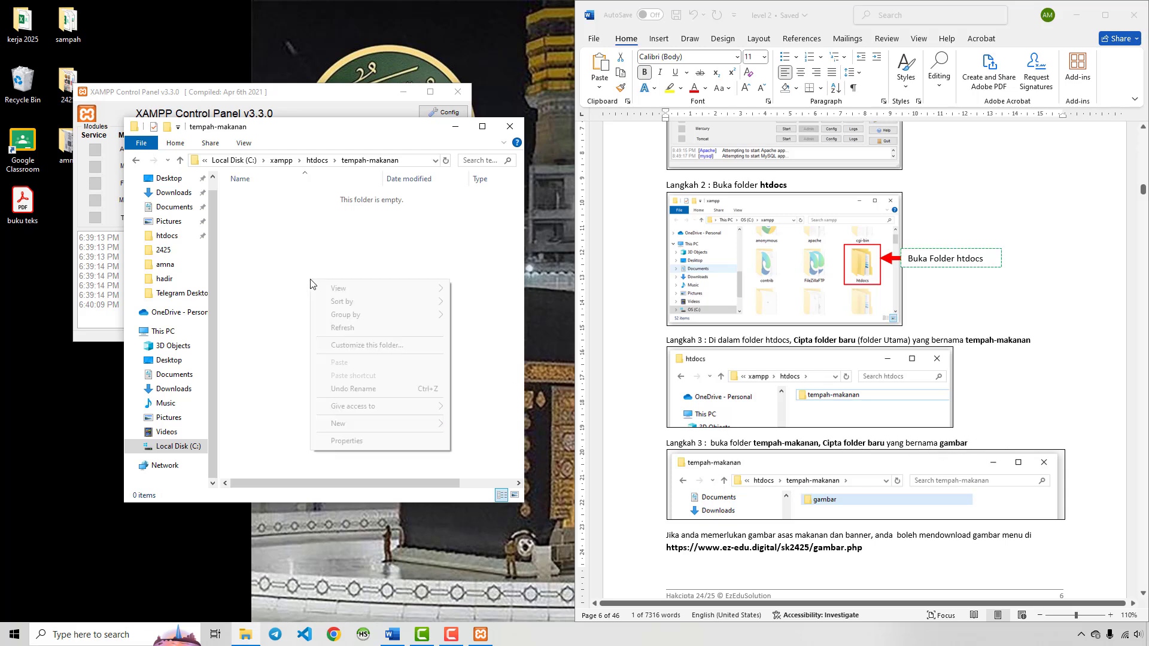
{"action": "mouse_move", "coordinate": [371, 430]}
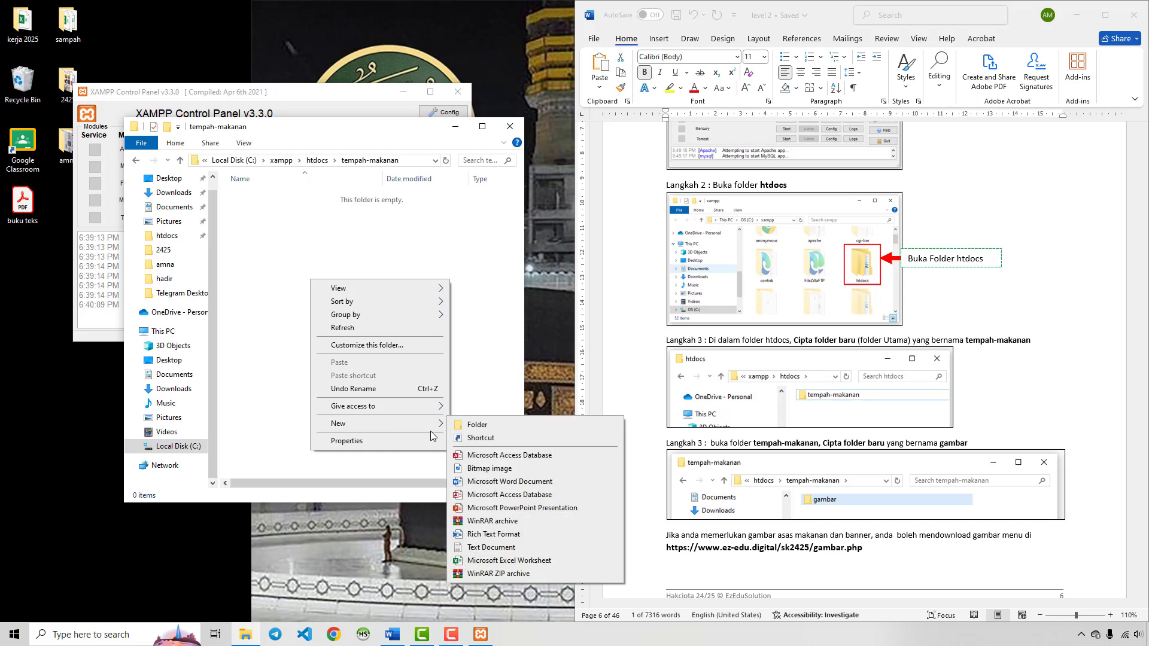
{"action": "left_click", "coordinate": [465, 428]}
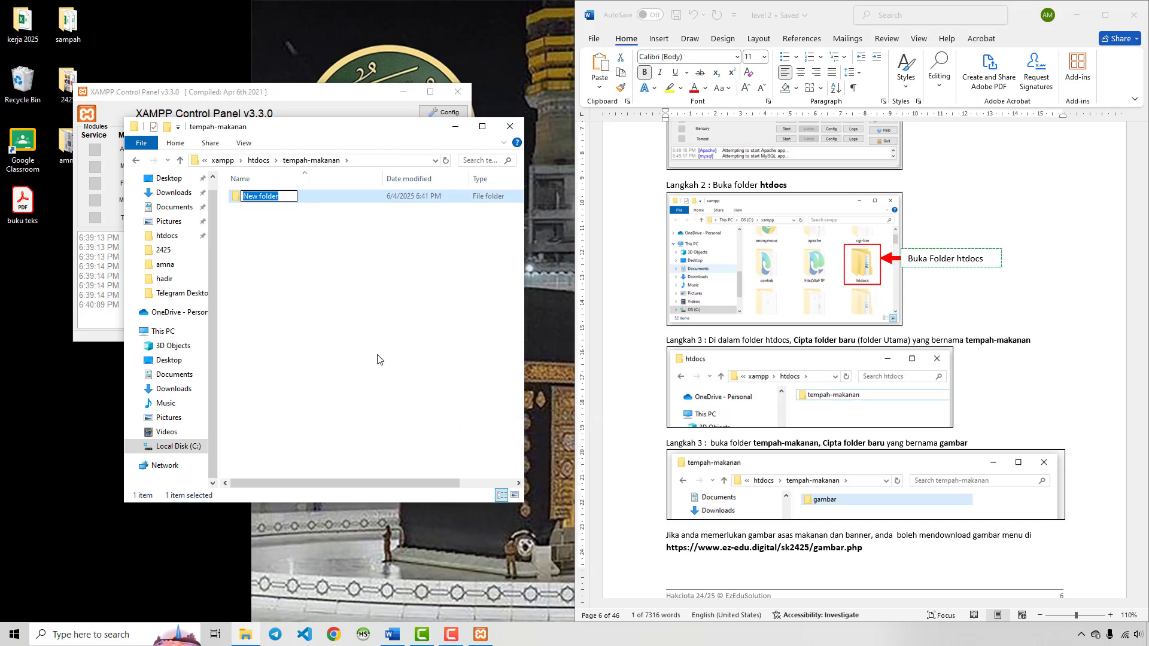
{"action": "type", "text": "gambar"}
{"action": "key", "text": "Return"}
{"action": "left_click", "coordinate": [378, 359]}
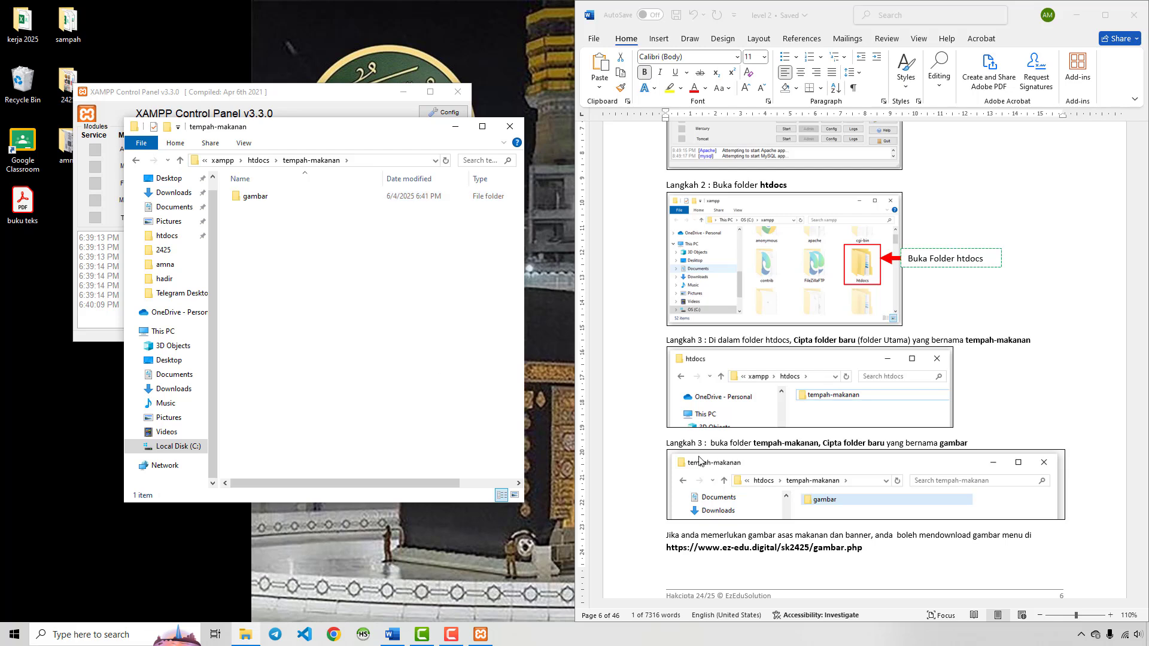
Step: Read the gambar folder instruction and the image download note with its link in the Word document
{"action": "left_click", "coordinate": [918, 447]}
{"action": "left_click_drag", "start_coordinate": [919, 447], "coordinate": [982, 446]}
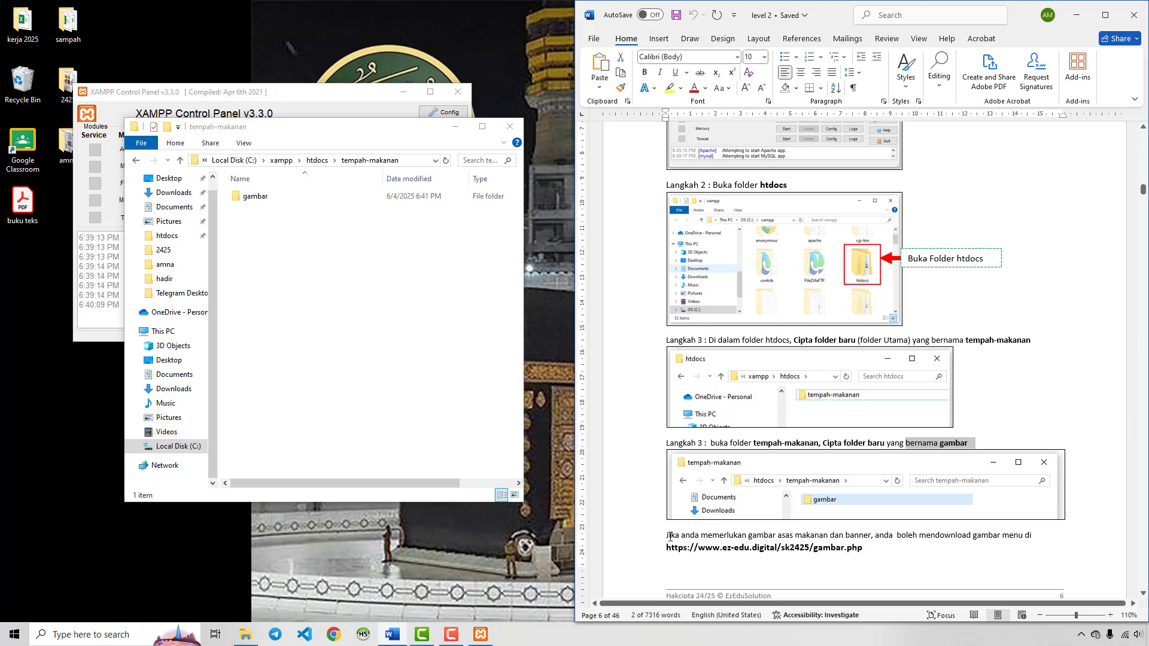
{"action": "left_click_drag", "start_coordinate": [669, 537], "coordinate": [857, 555]}
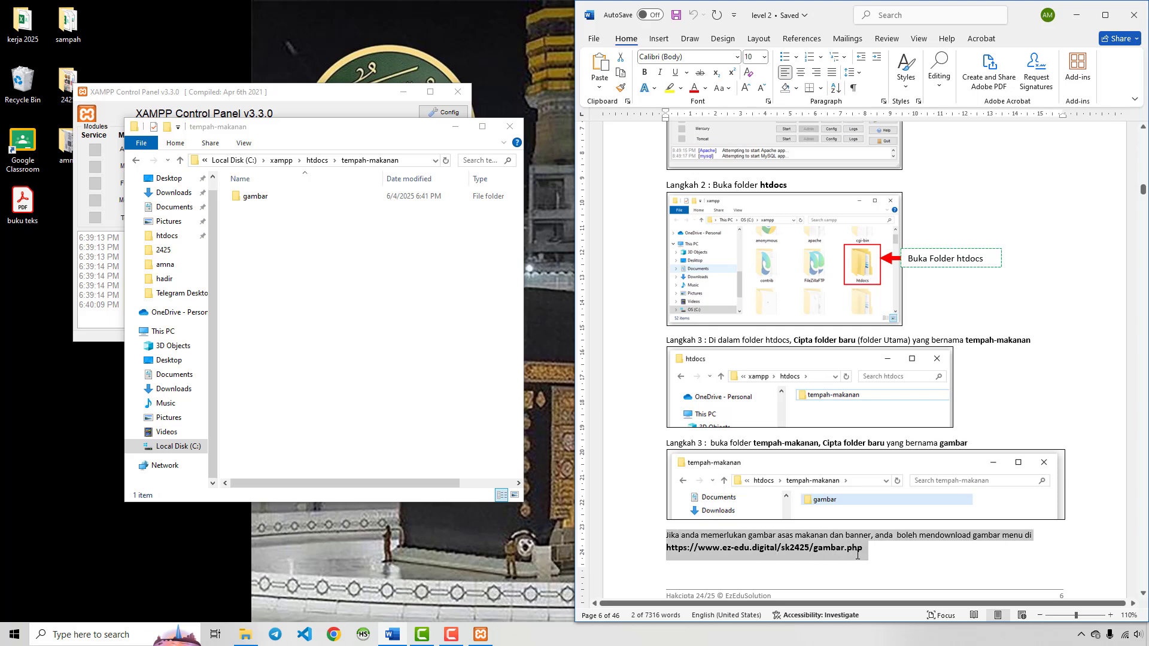
{"action": "left_click", "coordinate": [952, 538]}
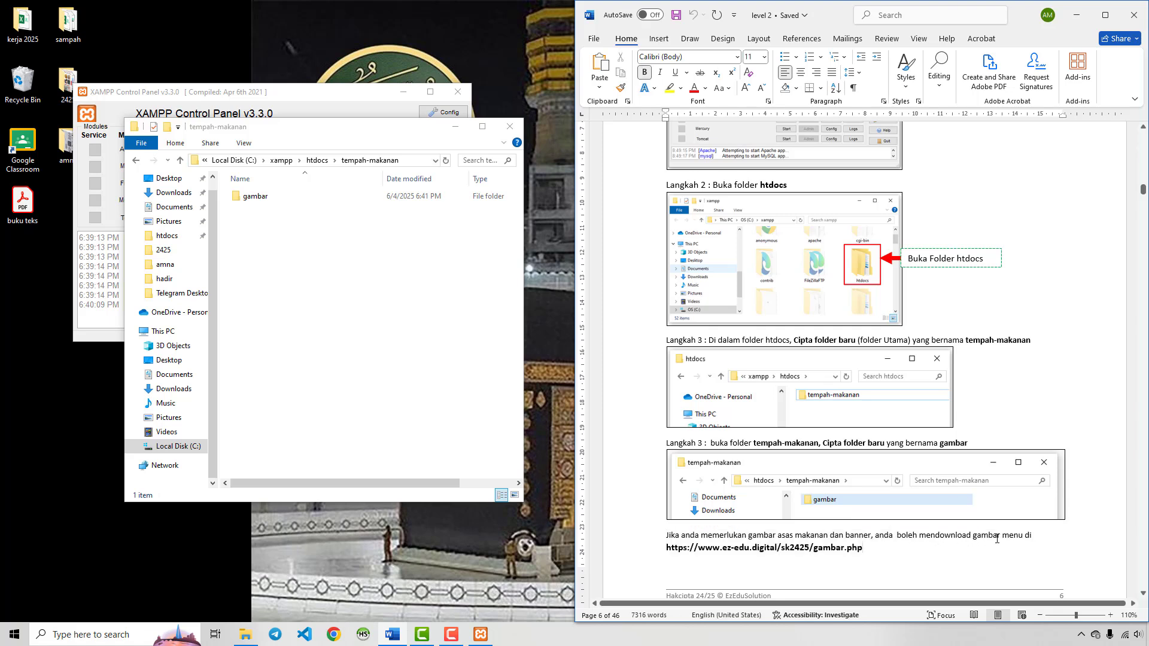
{"action": "left_click_drag", "start_coordinate": [669, 549], "coordinate": [862, 551]}
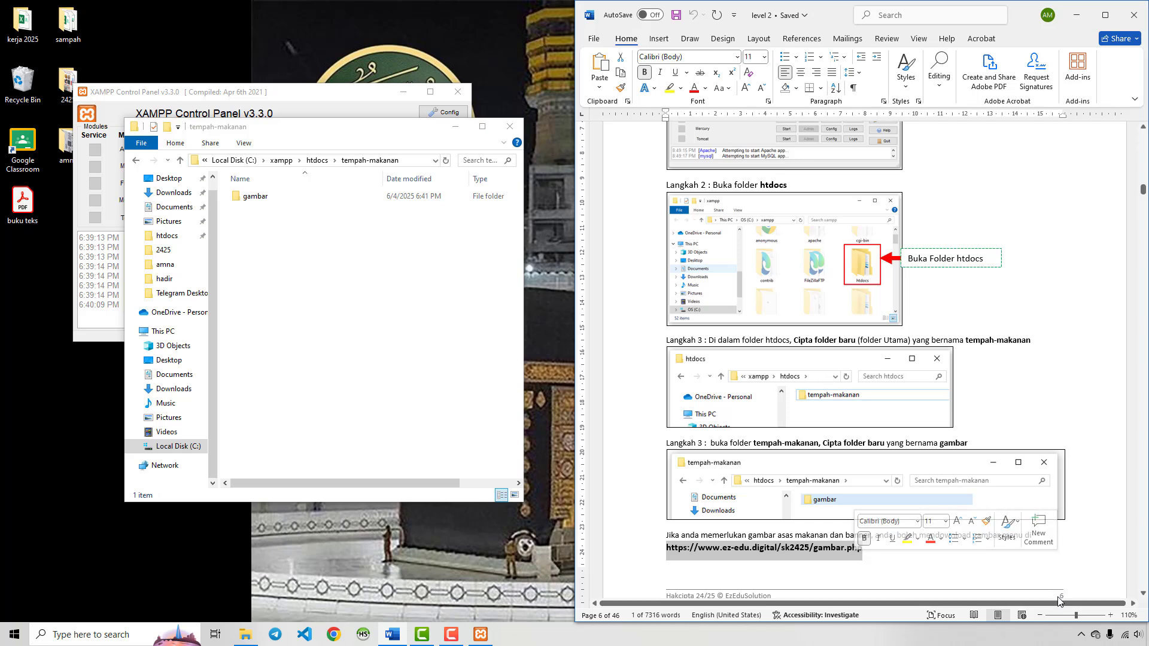
Step: Enlarge the tempah-makanan folder window and copy the image download link ending in gambar.php from the Word document
{"action": "left_click", "coordinate": [1068, 644]}
{"action": "key", "text": "super+Left"}
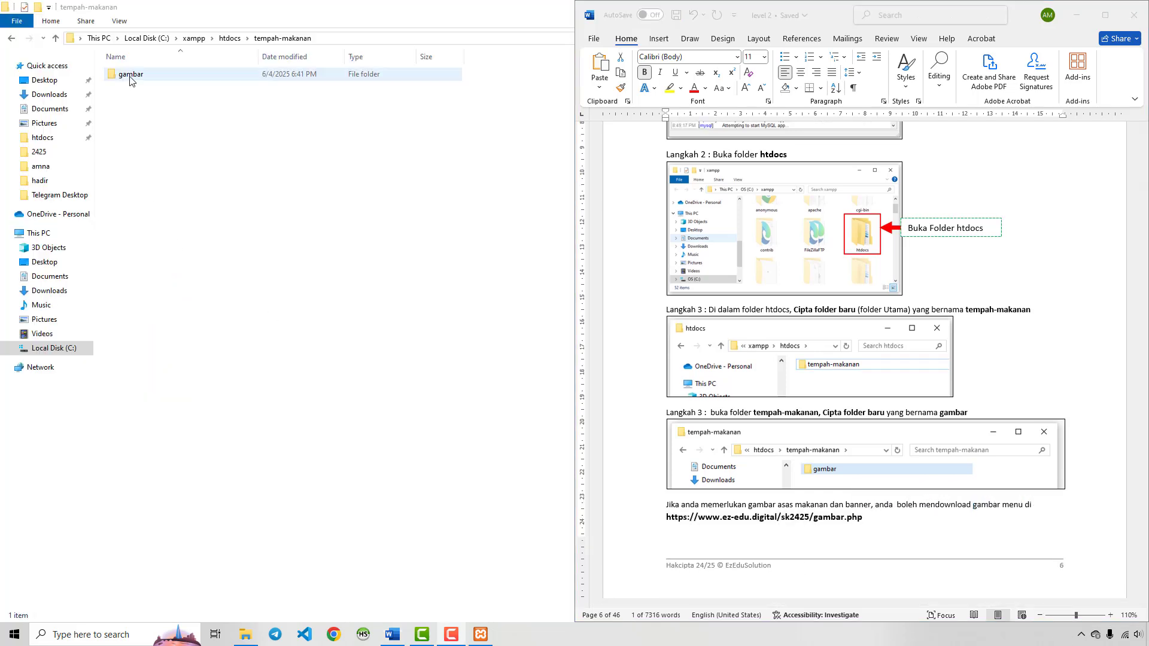
{"action": "left_click", "coordinate": [682, 521]}
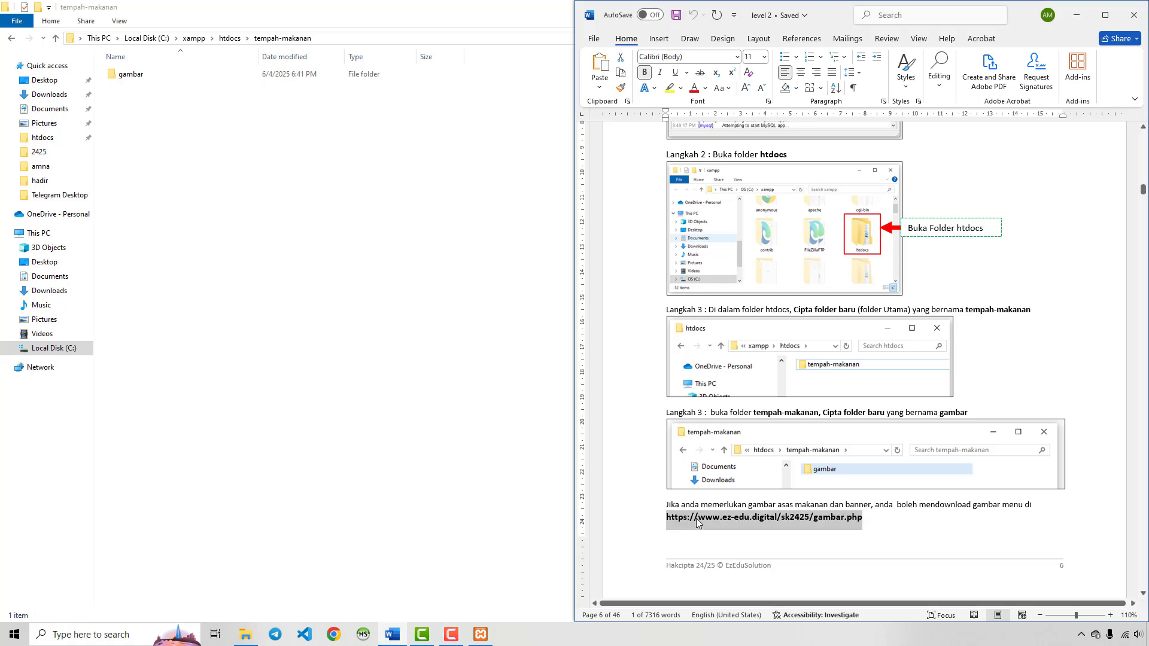
{"action": "right_click", "coordinate": [695, 518]}
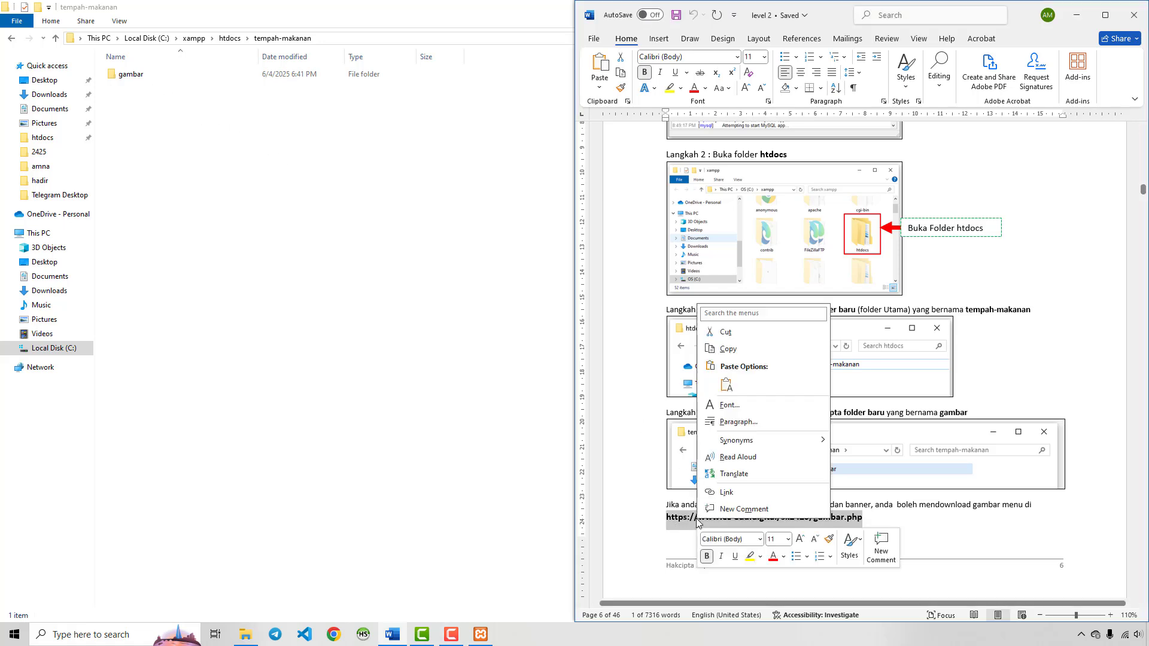
{"action": "left_click", "coordinate": [725, 352]}
Step: Open the copied link in Chrome and download gambar.zip from Google Drive
{"action": "left_click", "coordinate": [333, 634]}
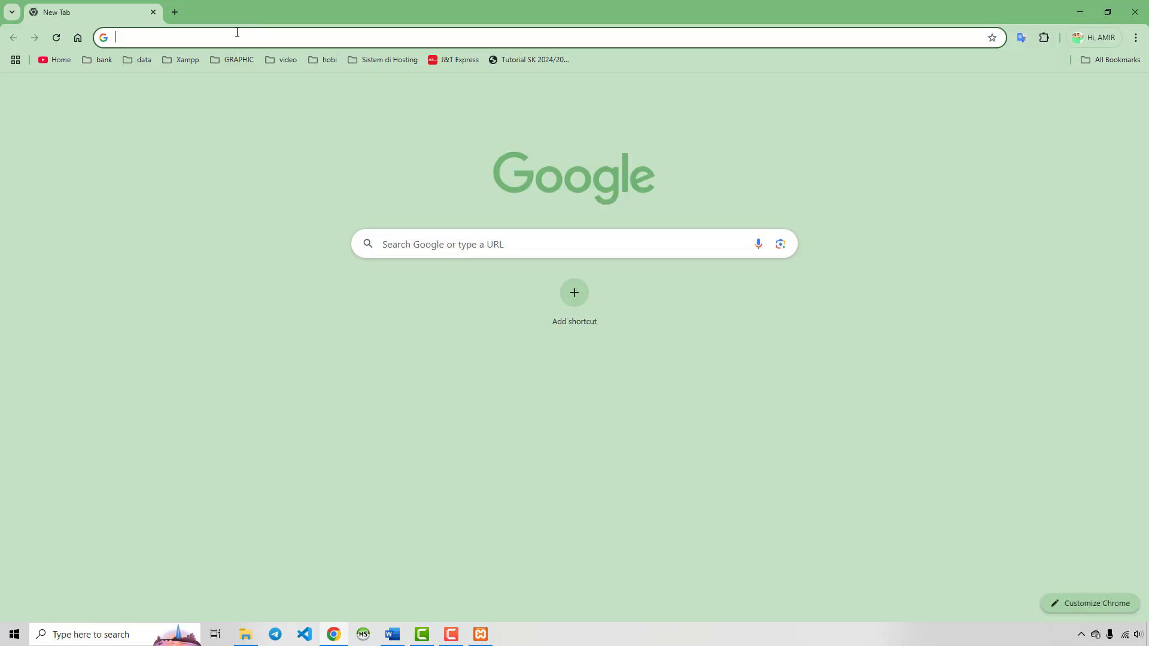
{"action": "left_click", "coordinate": [235, 35]}
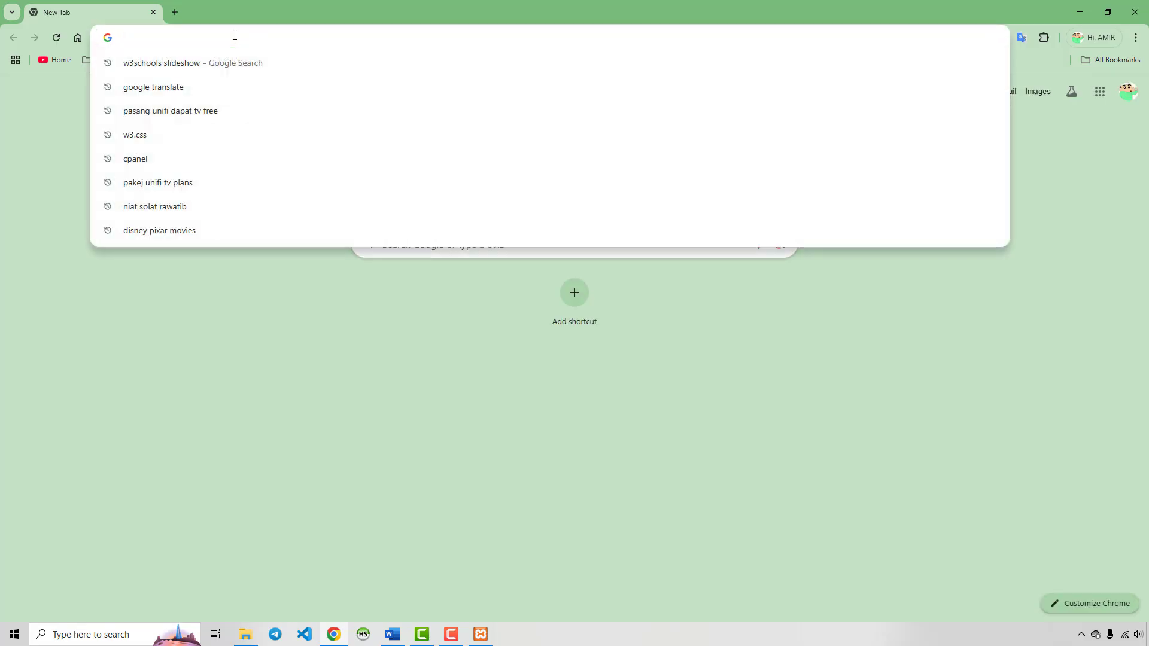
{"action": "key", "text": "ctrl+v"}
{"action": "key", "text": "Return"}
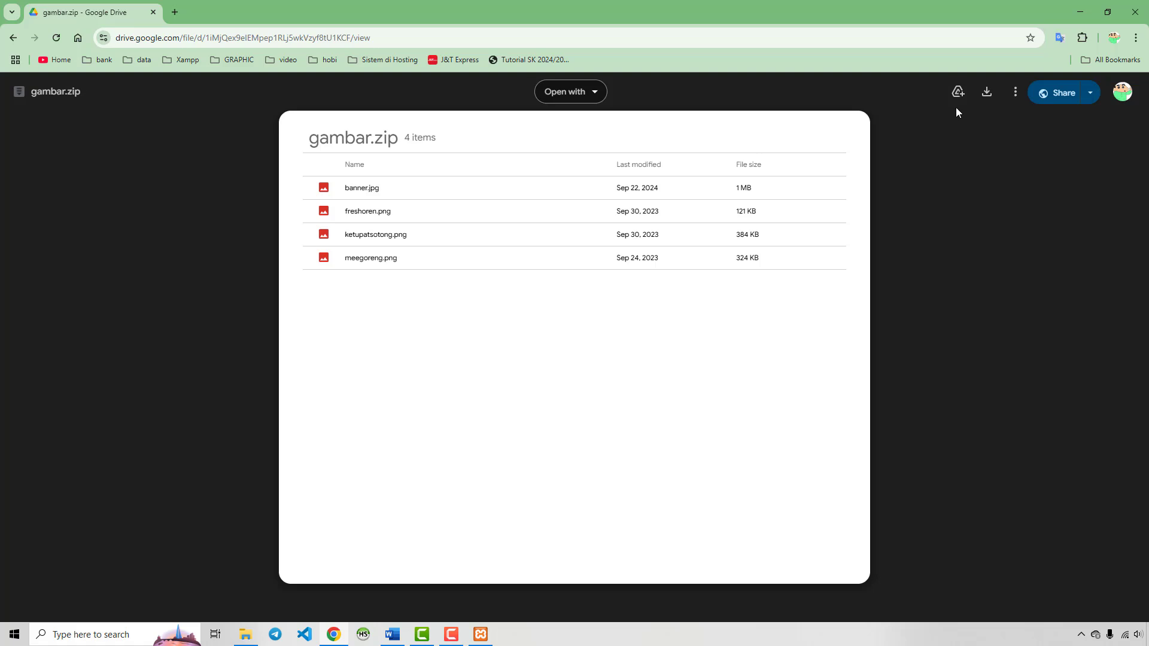
{"action": "left_click", "coordinate": [987, 92]}
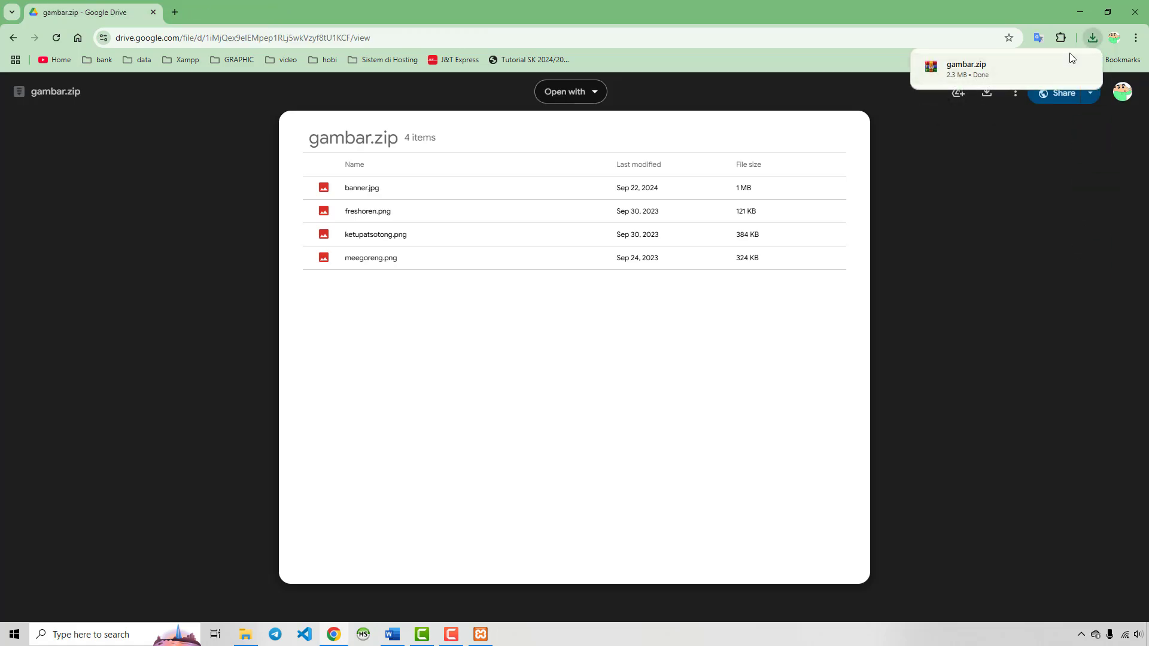
Step: Show gambar.zip in the Downloads folder, close Chrome, and move the Downloads window clear of the tempah-makanan folder
{"action": "left_click", "coordinate": [1054, 67]}
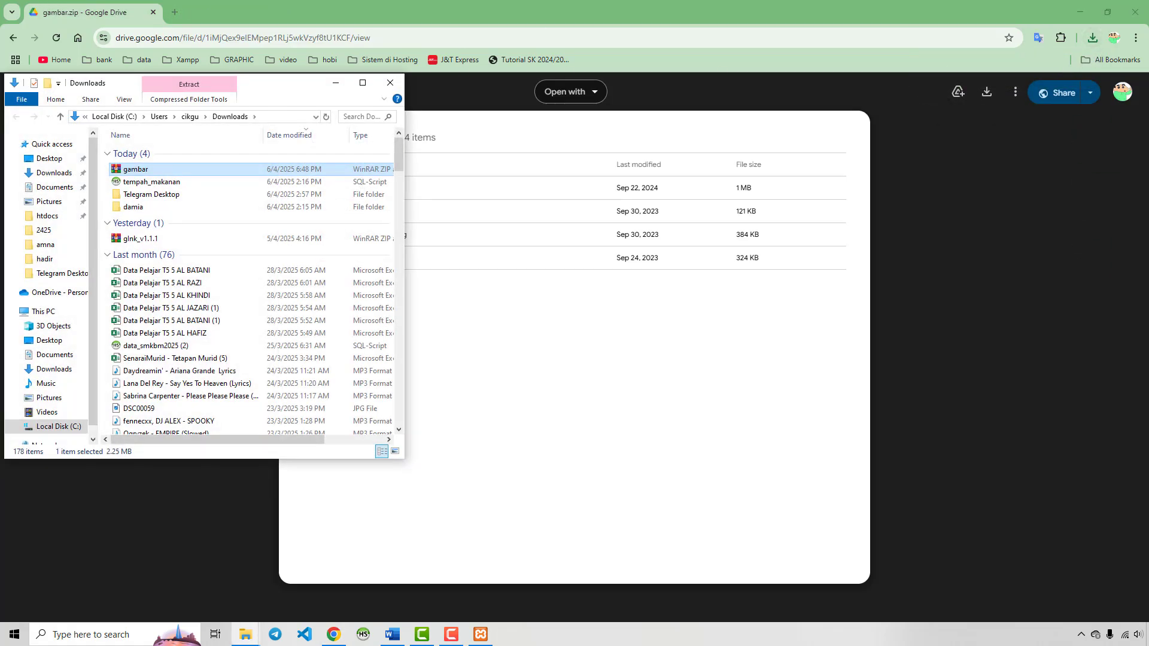
{"action": "left_click", "coordinate": [1135, 12]}
{"action": "left_click_drag", "start_coordinate": [263, 90], "coordinate": [756, 98]}
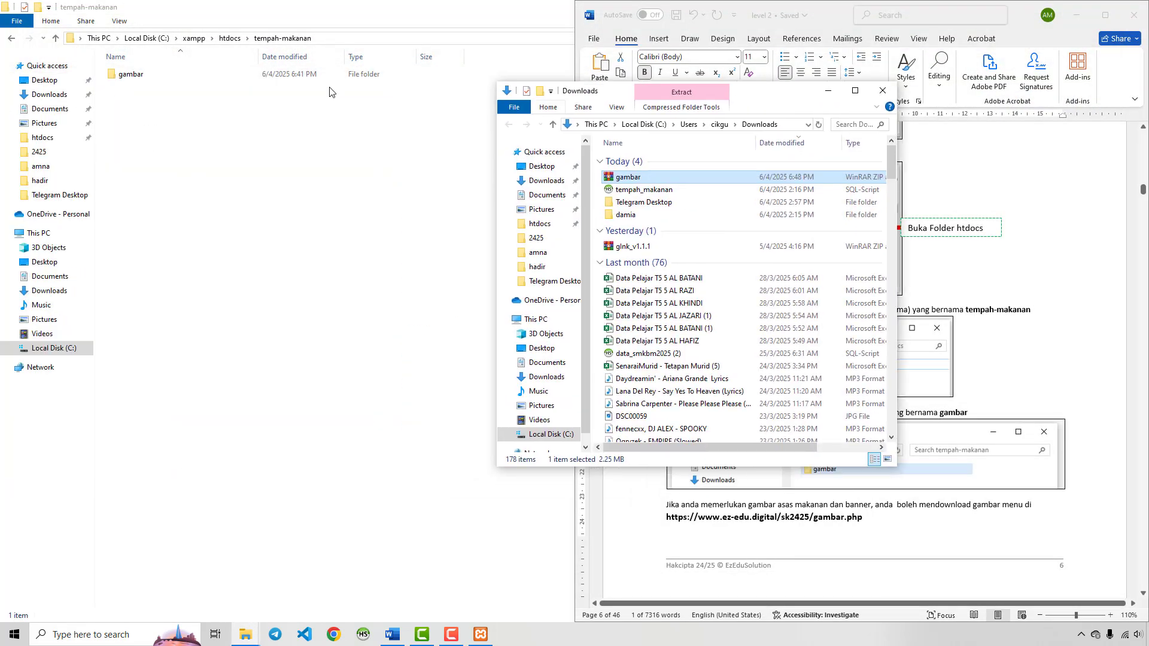
Step: Open the gambar folder inside tempah-makanan and arrange its window side by side with Downloads
{"action": "double_click", "coordinate": [130, 76]}
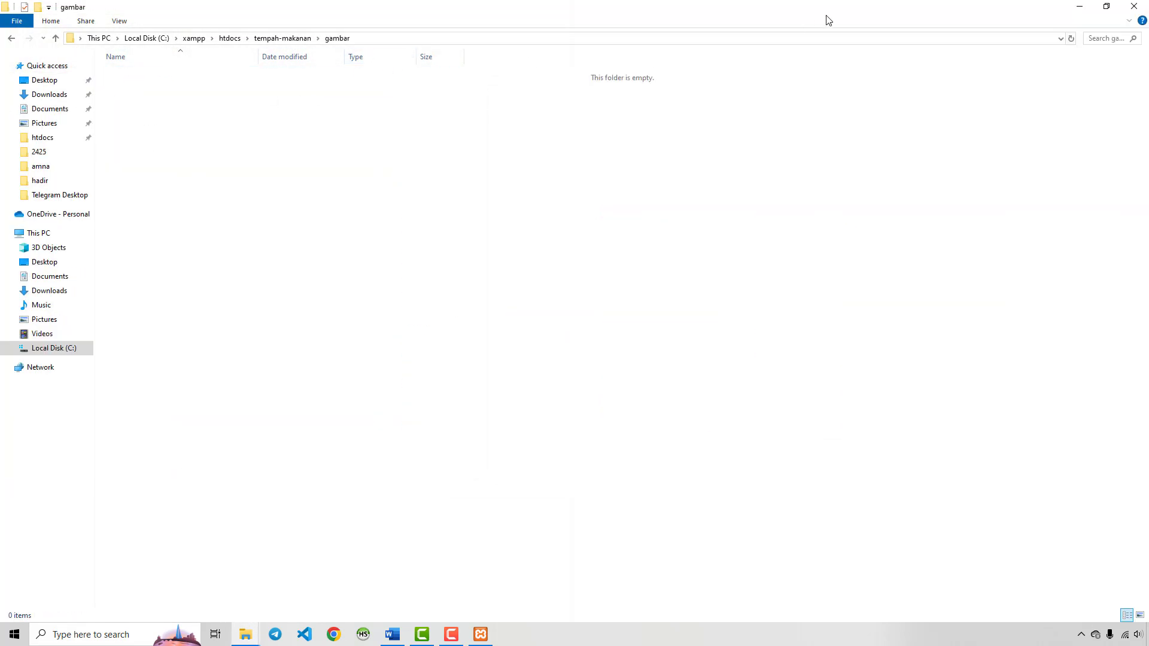
{"action": "left_click_drag", "start_coordinate": [828, 20], "coordinate": [2, 180]}
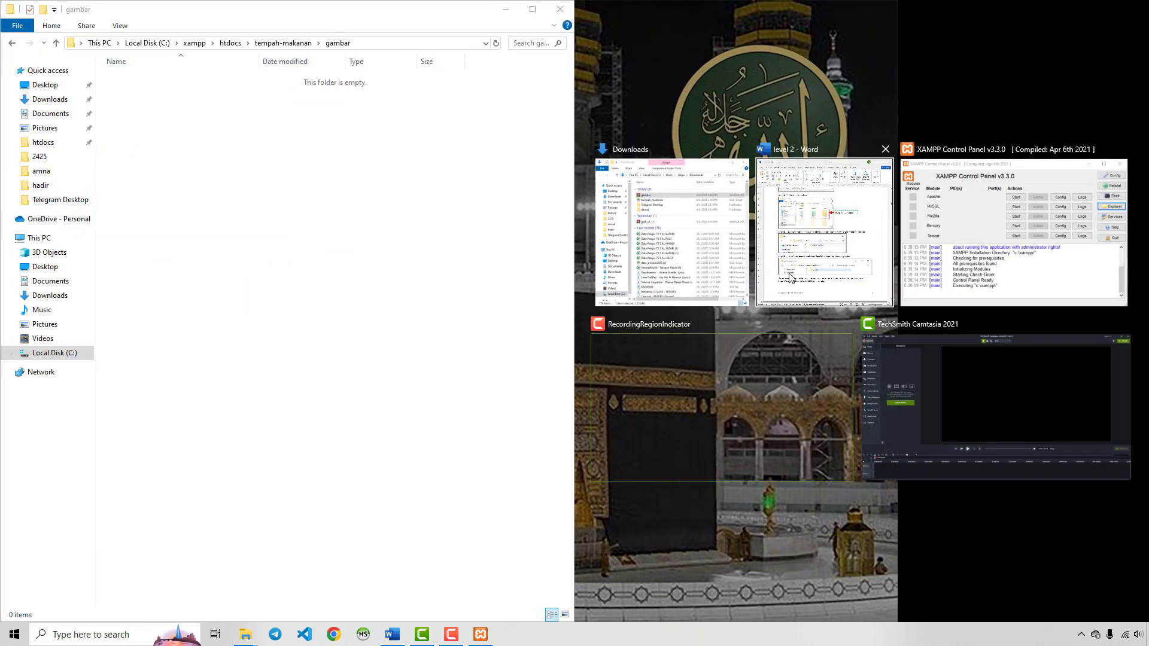
{"action": "left_click", "coordinate": [718, 259]}
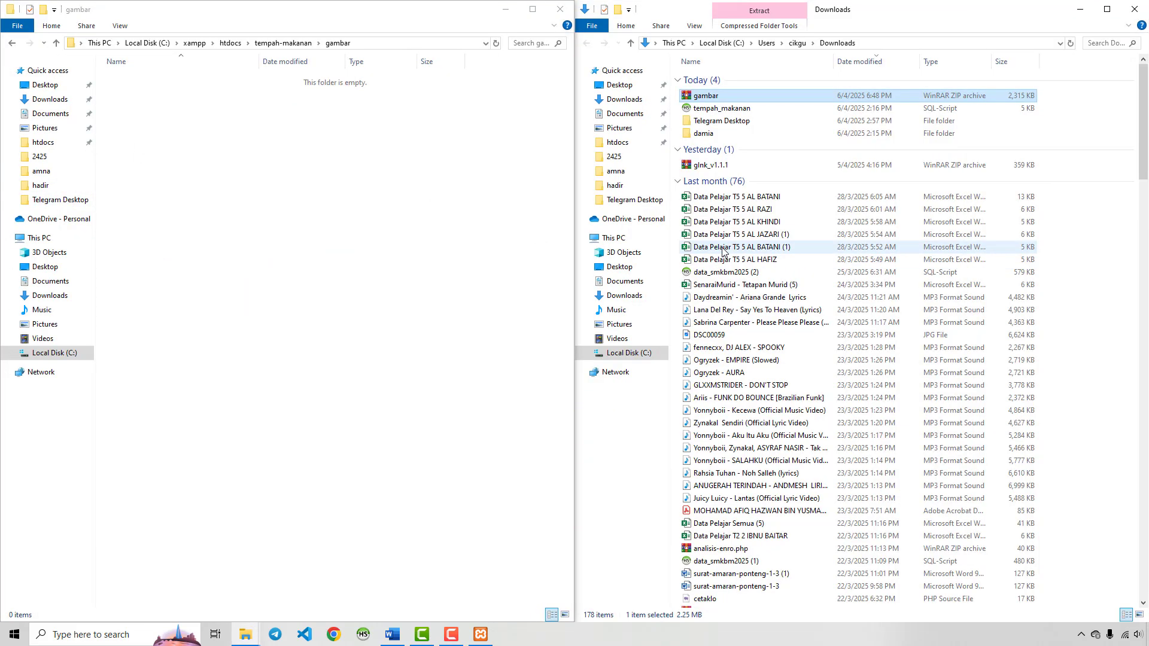
Step: Extract the four images from gambar.zip into the gambar folder, and close the archive and Downloads windows
{"action": "double_click", "coordinate": [687, 98]}
{"action": "left_click_drag", "start_coordinate": [713, 249], "coordinate": [376, 191]}
{"action": "left_click", "coordinate": [878, 295]}
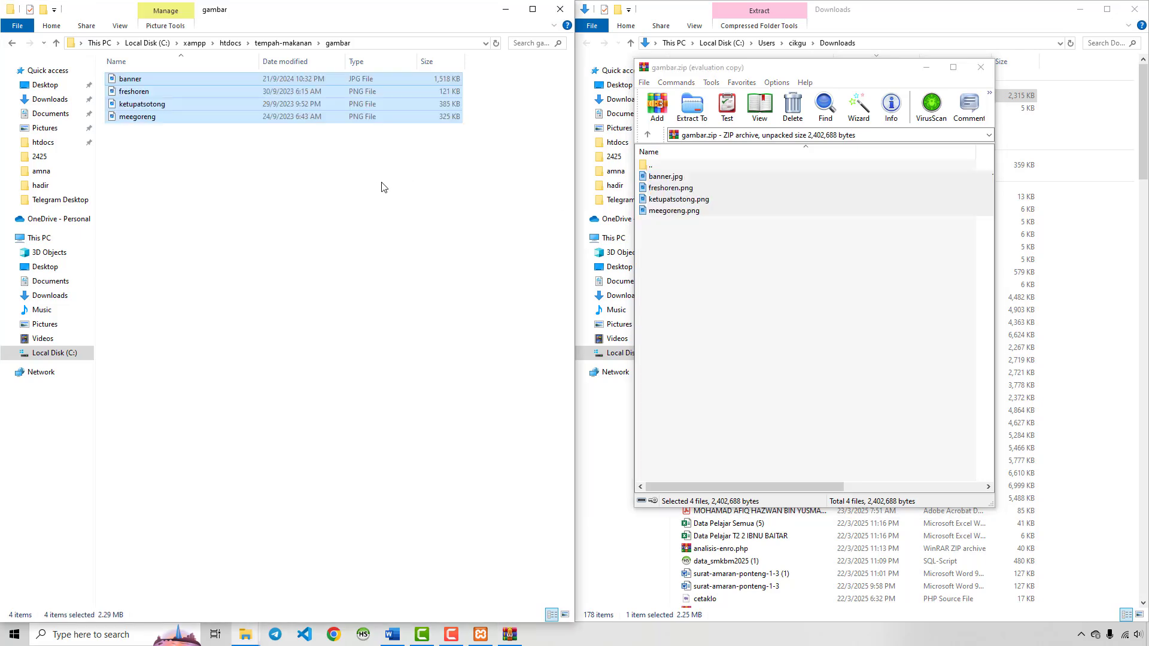
{"action": "left_click", "coordinate": [393, 216]}
{"action": "left_click", "coordinate": [980, 67]}
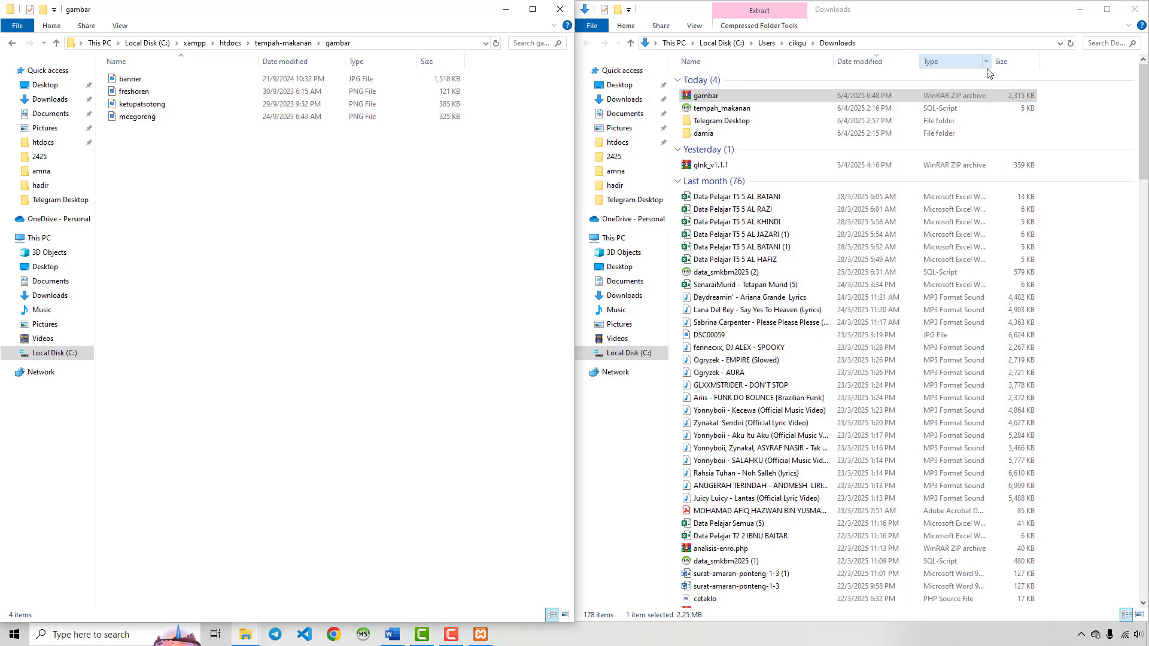
{"action": "left_click", "coordinate": [1130, 13]}
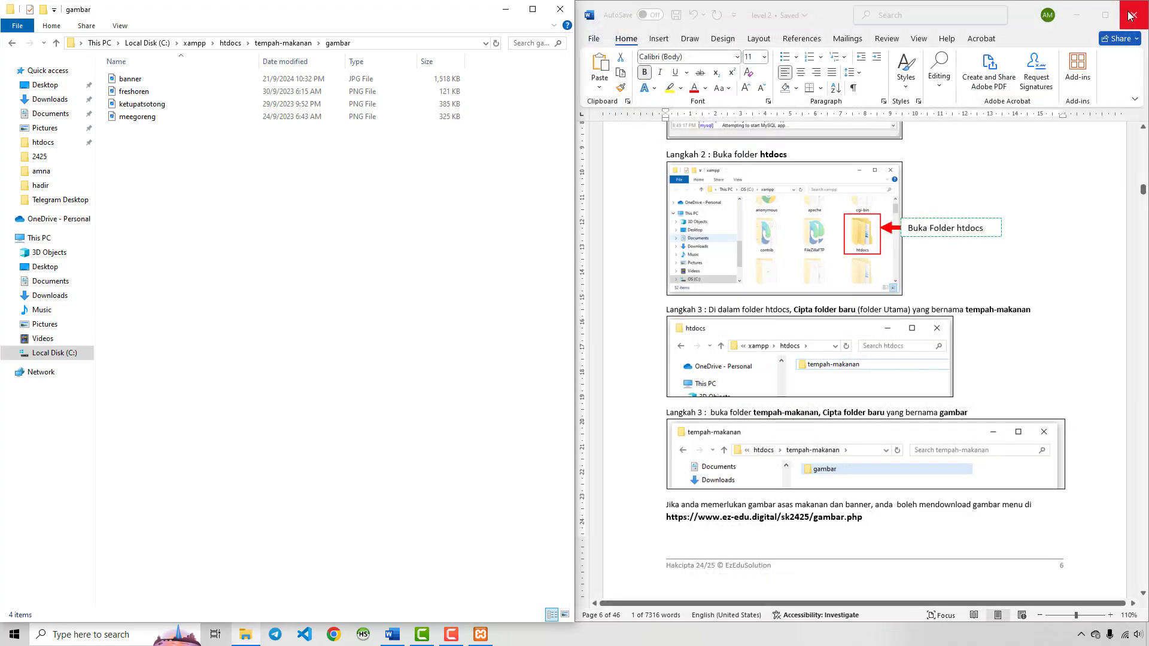
Step: Open Chrome, start Apache and MySQL in the XAMPP Control Panel, and close the panel
{"action": "scroll", "coordinate": [851, 509], "scroll_direction": "down", "scroll_amount": 3}
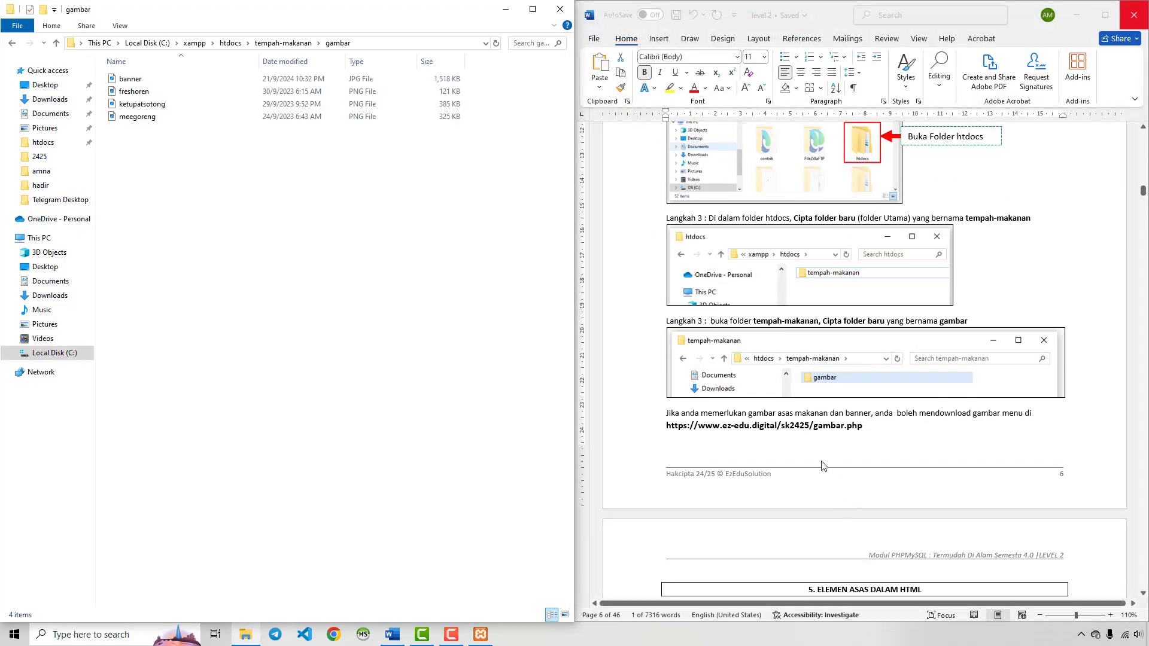
{"action": "left_click", "coordinate": [337, 636]}
{"action": "left_click", "coordinate": [482, 636]}
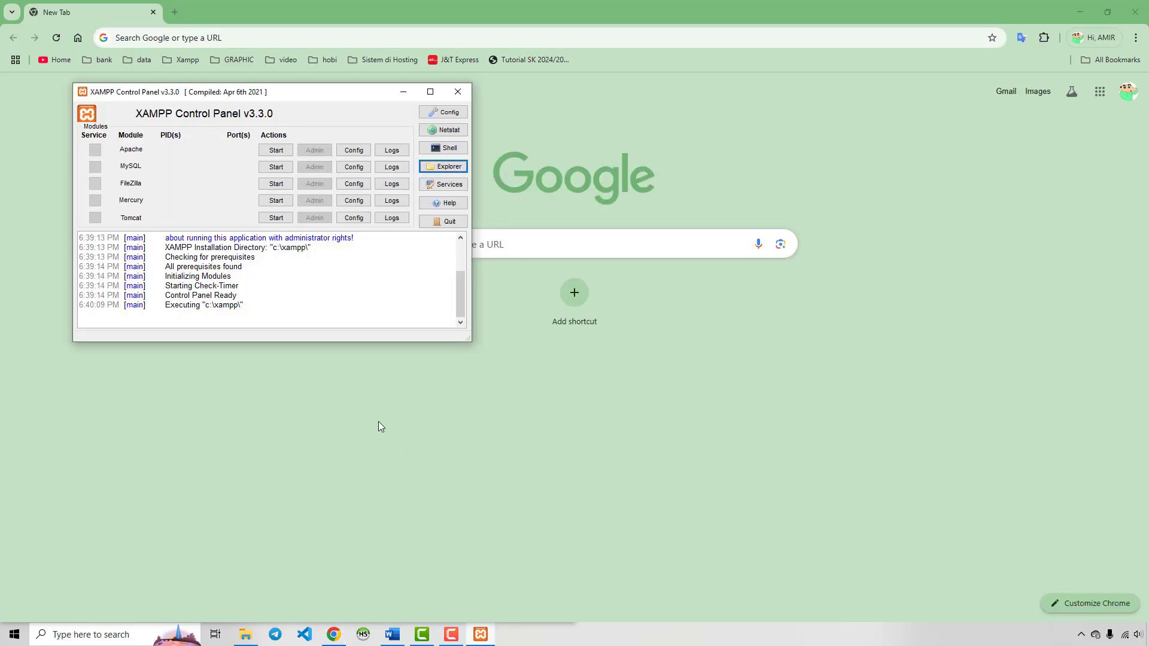
{"action": "left_click", "coordinate": [282, 151]}
{"action": "left_click", "coordinate": [274, 168]}
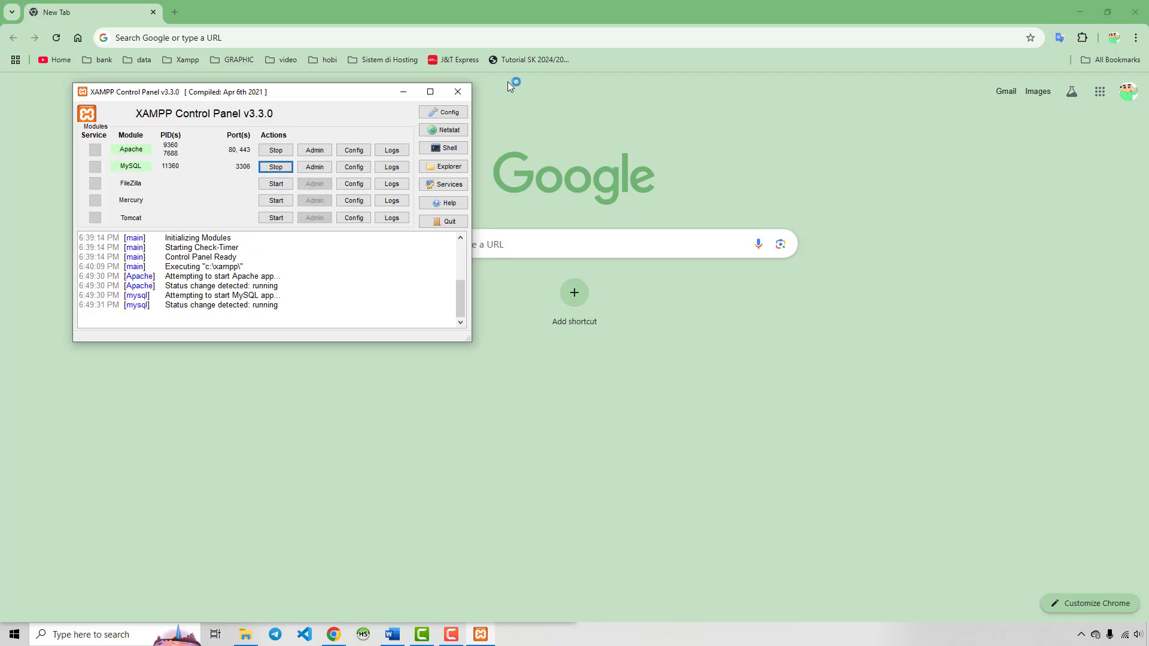
{"action": "left_click", "coordinate": [462, 93]}
Step: Restore Chrome to a smaller window and open localhost/tempah-makanan
{"action": "left_click_drag", "start_coordinate": [359, 18], "coordinate": [525, 115]}
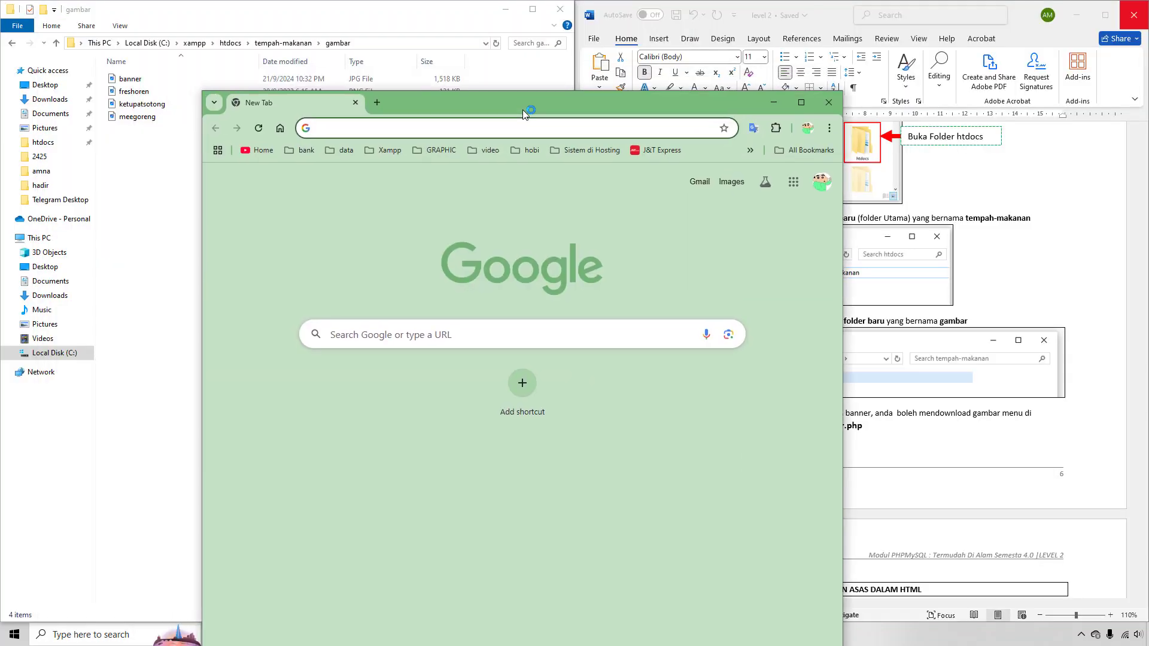
{"action": "type", "text": "loca"}
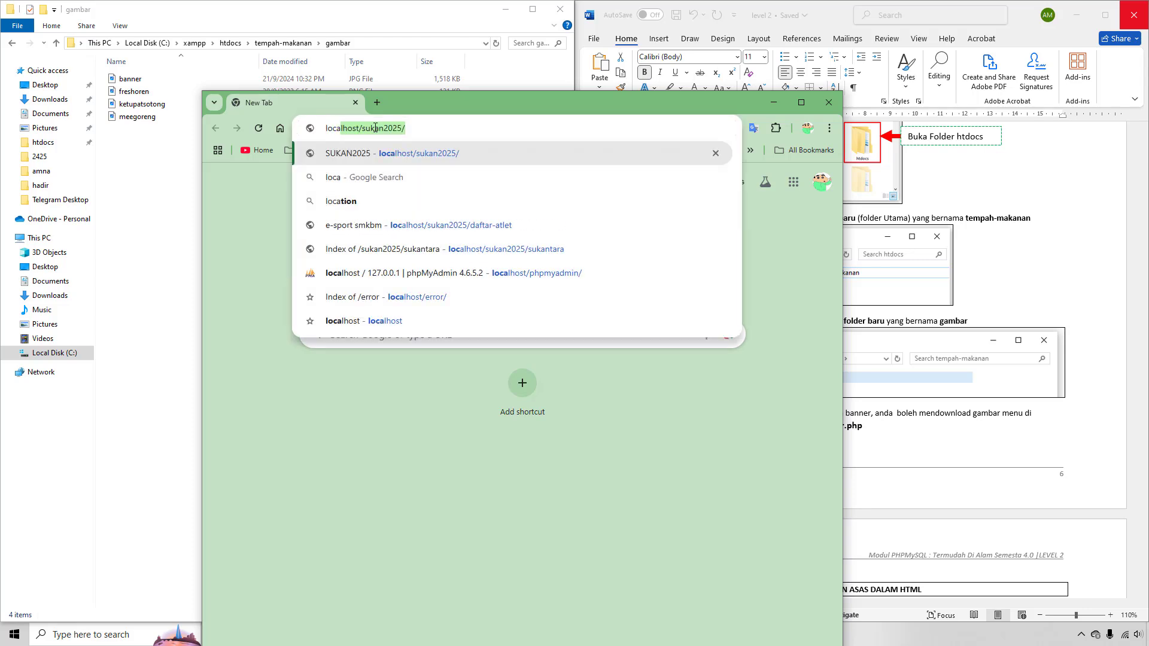
{"action": "type", "text": "lhost"}
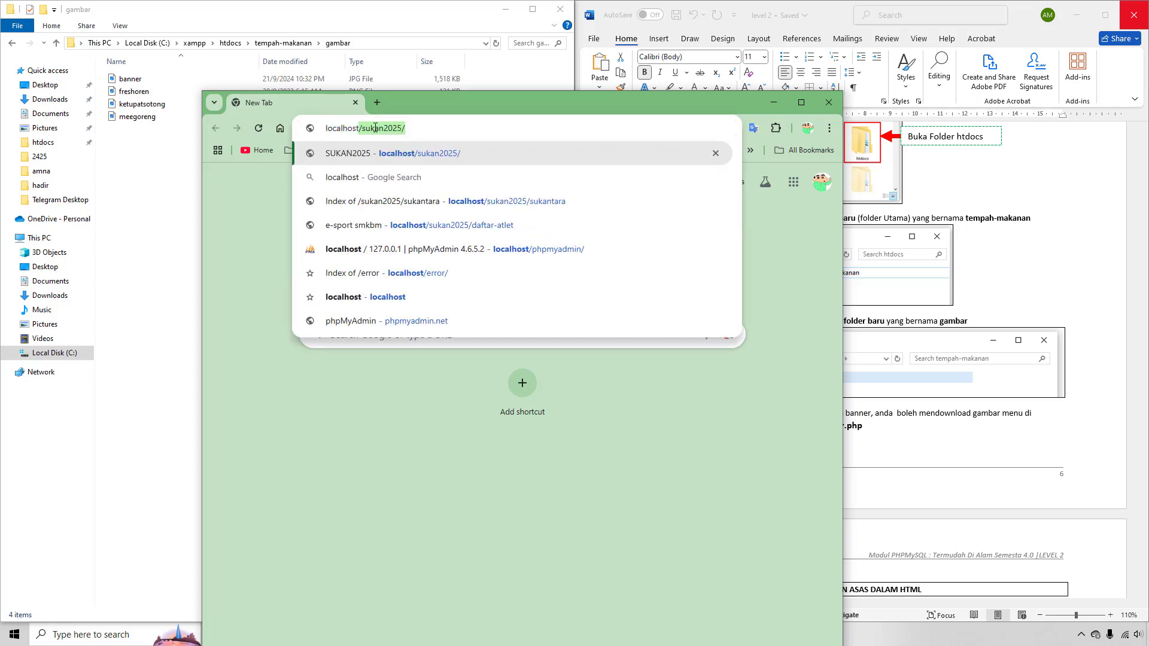
{"action": "type", "text": "/"}
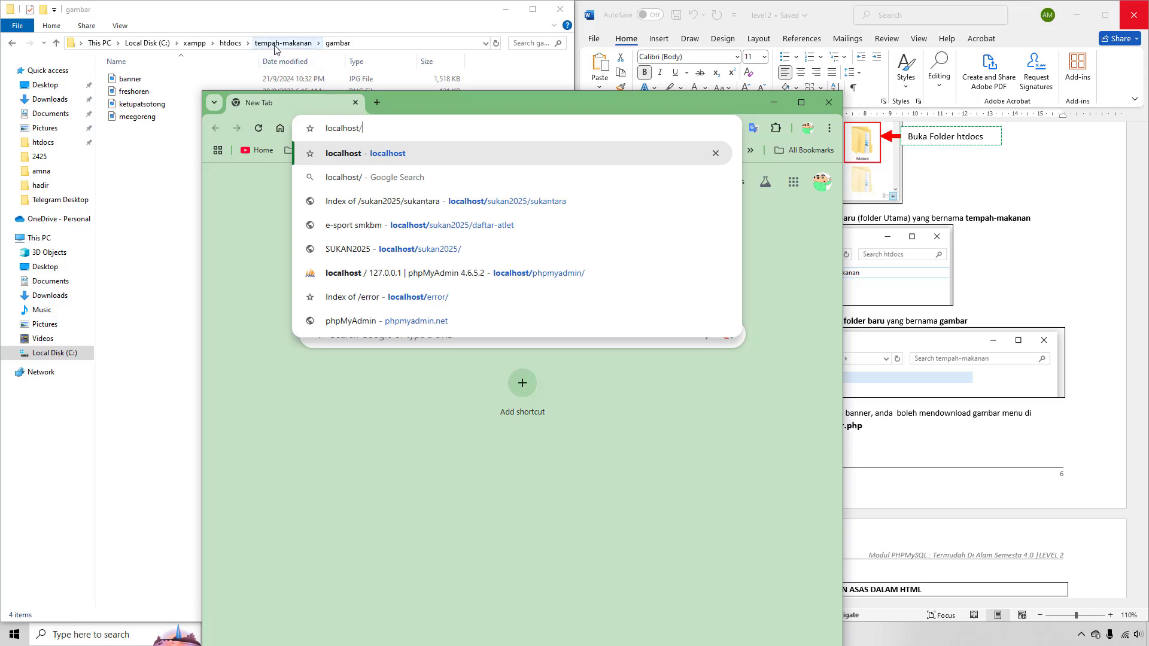
{"action": "type", "text": "tempah-"}
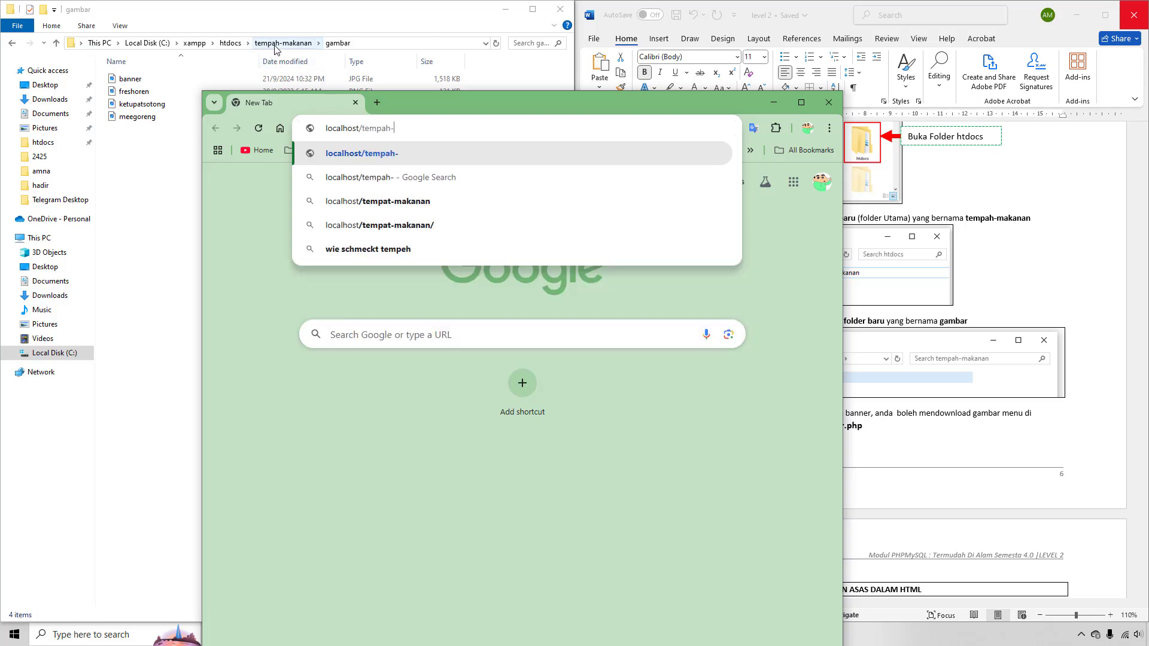
{"action": "type", "text": "makanan"}
{"action": "key", "text": "Return"}
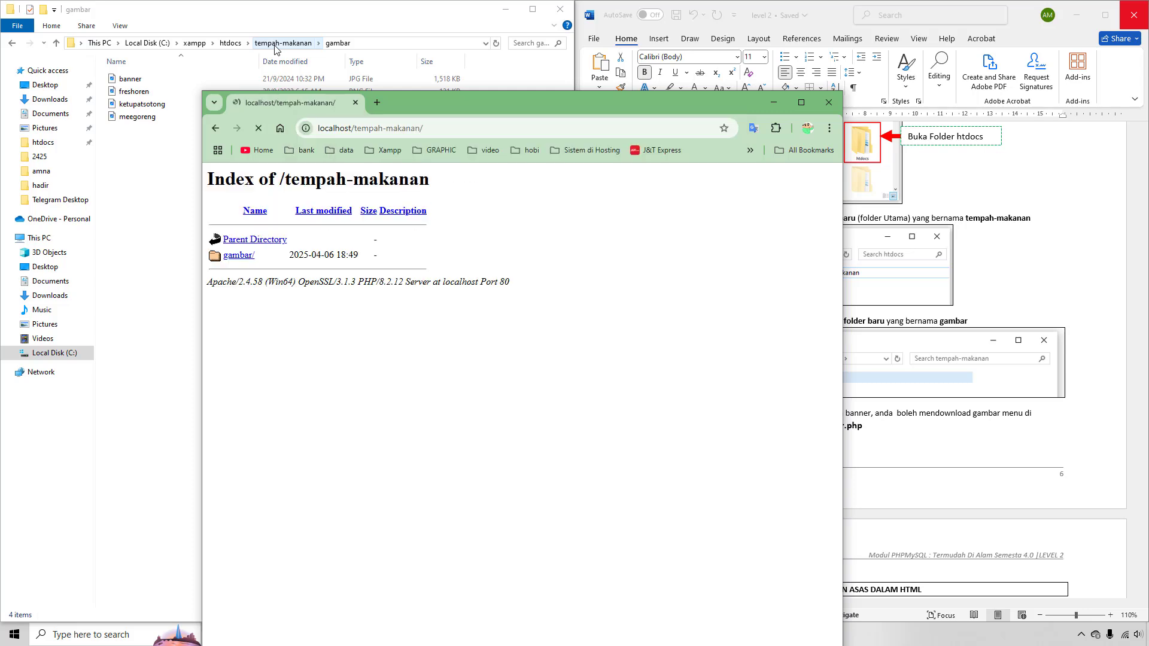
Step: Examine the directory listing of tempah-makanan in the browser
{"action": "left_click_drag", "start_coordinate": [234, 180], "coordinate": [299, 267]}
{"action": "left_click", "coordinate": [436, 333]}
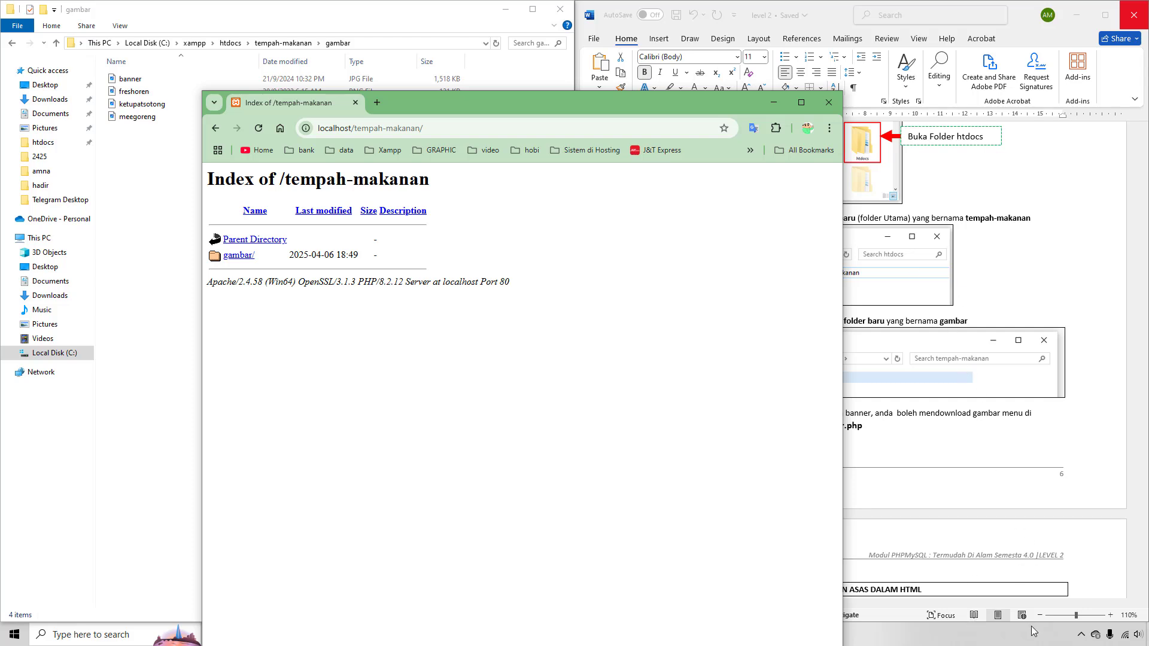
{"action": "left_click", "coordinate": [848, 631]}
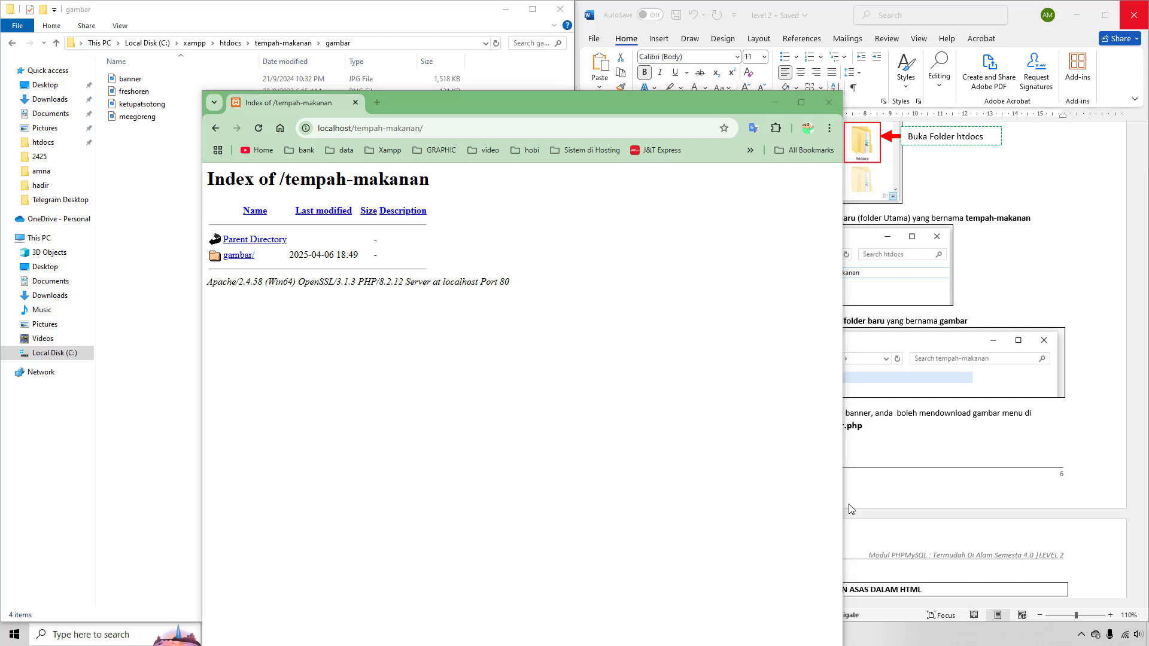